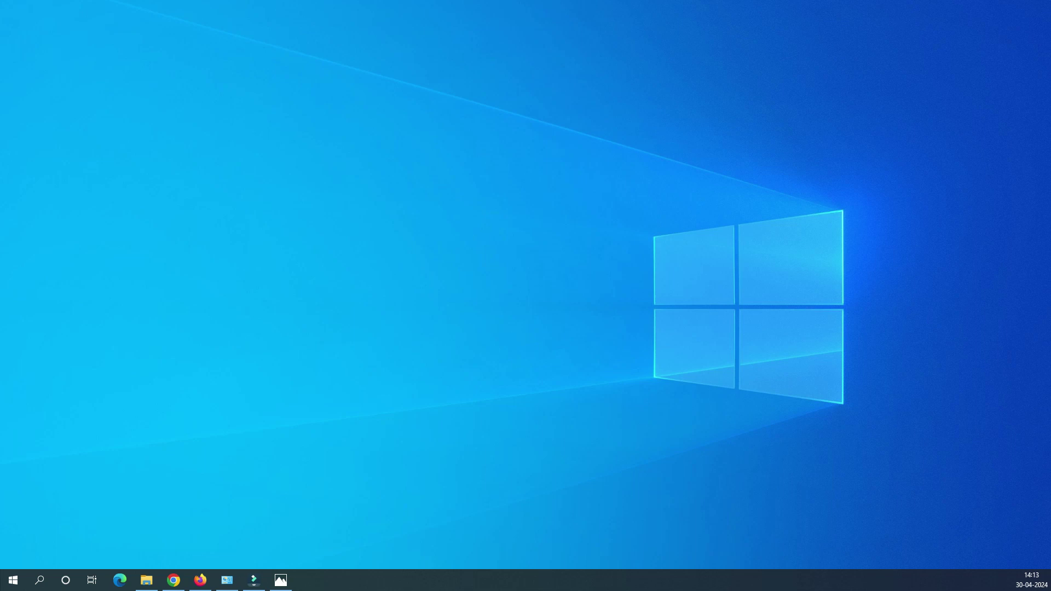
Sketch a yellow cloud on the router photo, cabled to the blue port labelled WAN
key(alt+Tab)
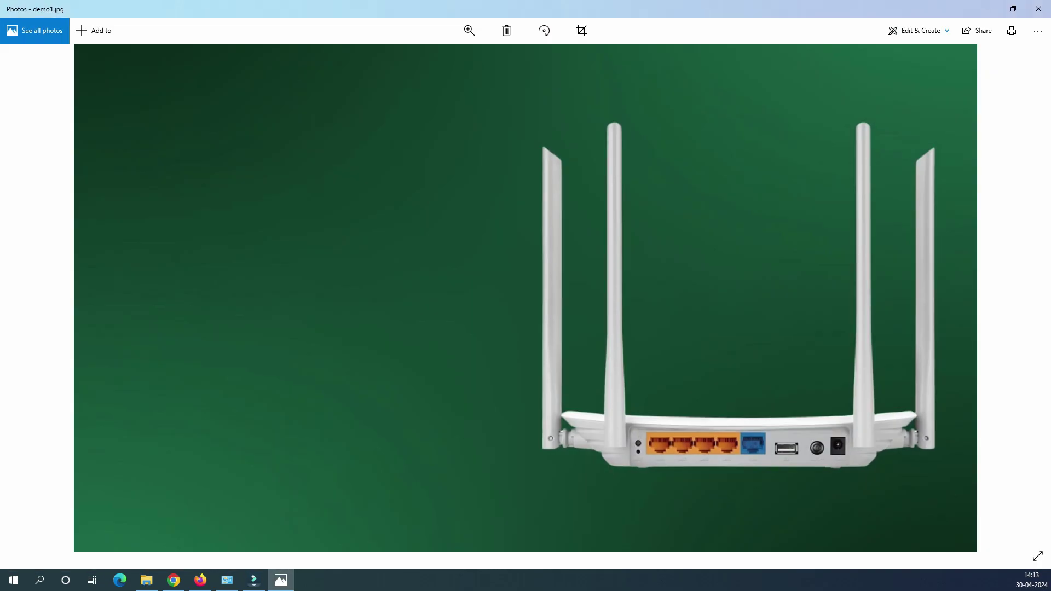
mouse_move(158, 95)
mouse_down()
mouse_move(326, 70)
mouse_move(188, 71)
mouse_up()
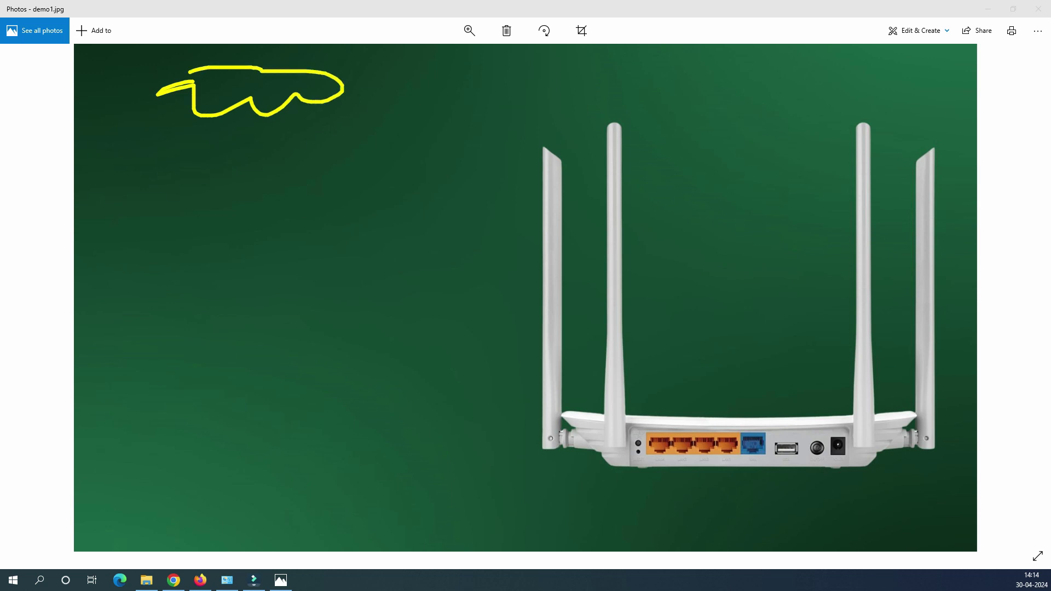
mouse_move(228, 111)
mouse_down()
mouse_move(293, 384)
mouse_move(545, 512)
mouse_move(754, 454)
mouse_up()
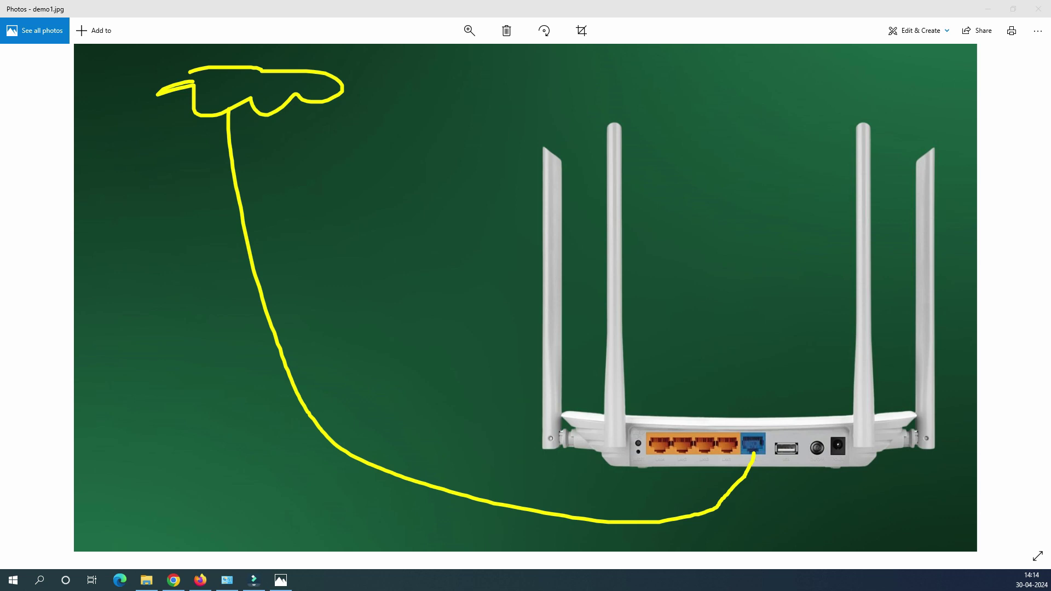
mouse_move(723, 377)
mouse_down()
mouse_move(726, 394)
mouse_move(769, 359)
mouse_move(782, 386)
mouse_move(785, 356)
mouse_move(805, 374)
mouse_move(802, 345)
mouse_up()
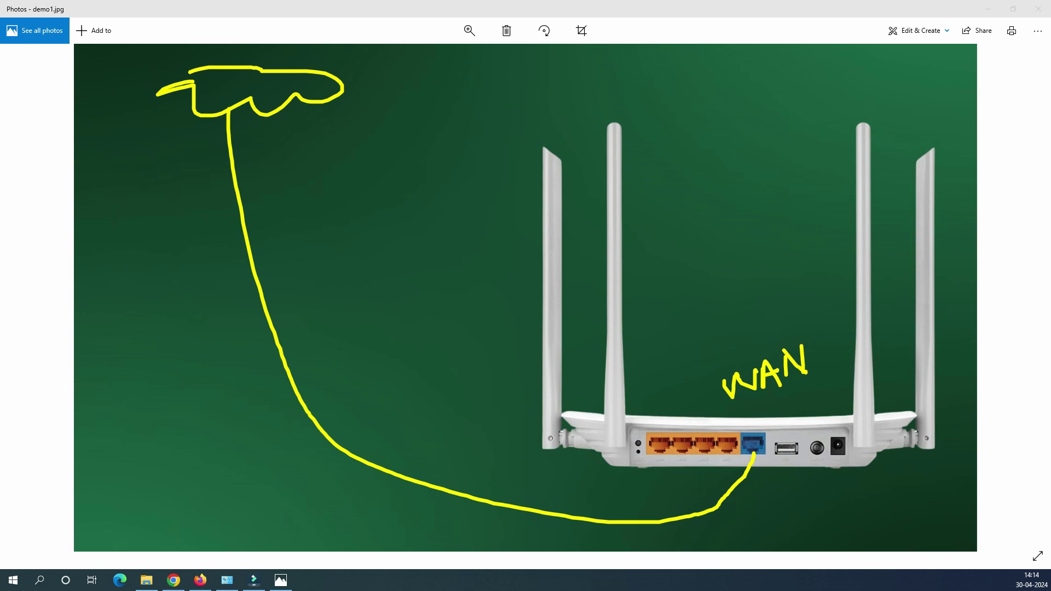
Draw a modem box on the cable and a small antenna device above it, then close Photos
drag(280, 394, 282, 442)
mouse_move(277, 395)
mouse_down()
mouse_move(379, 434)
mouse_move(273, 438)
mouse_move(313, 424)
mouse_up()
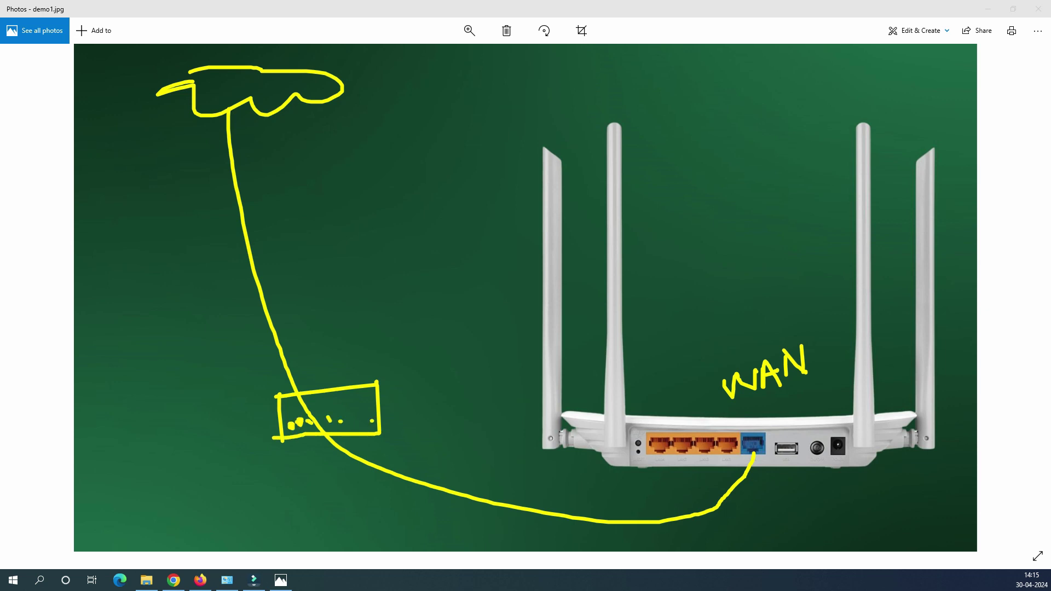
drag(237, 103, 308, 386)
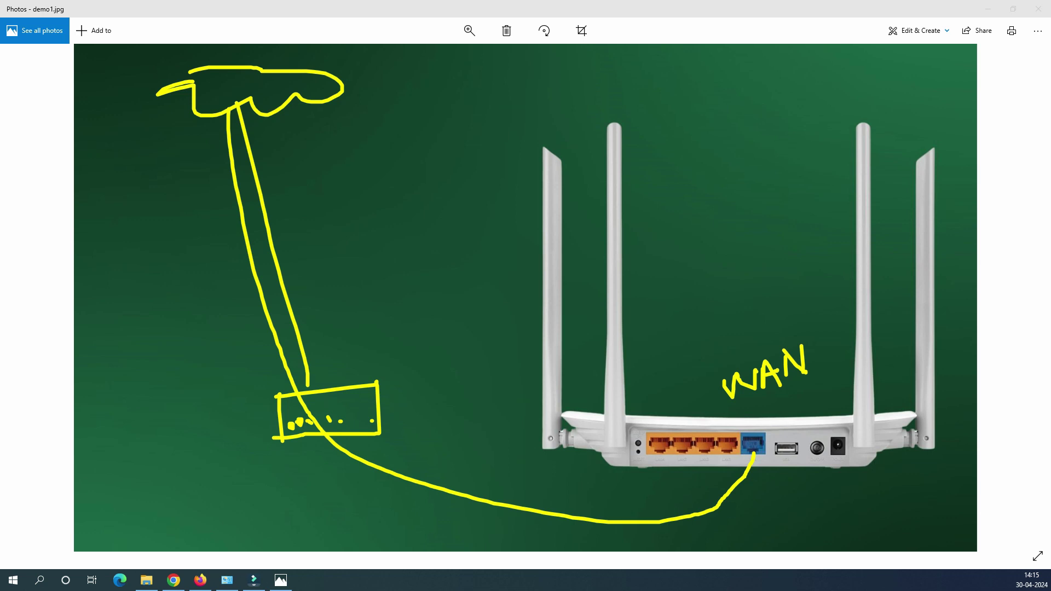
mouse_move(308, 419)
mouse_down()
mouse_move(523, 501)
mouse_move(578, 504)
mouse_up()
drag(366, 306, 329, 420)
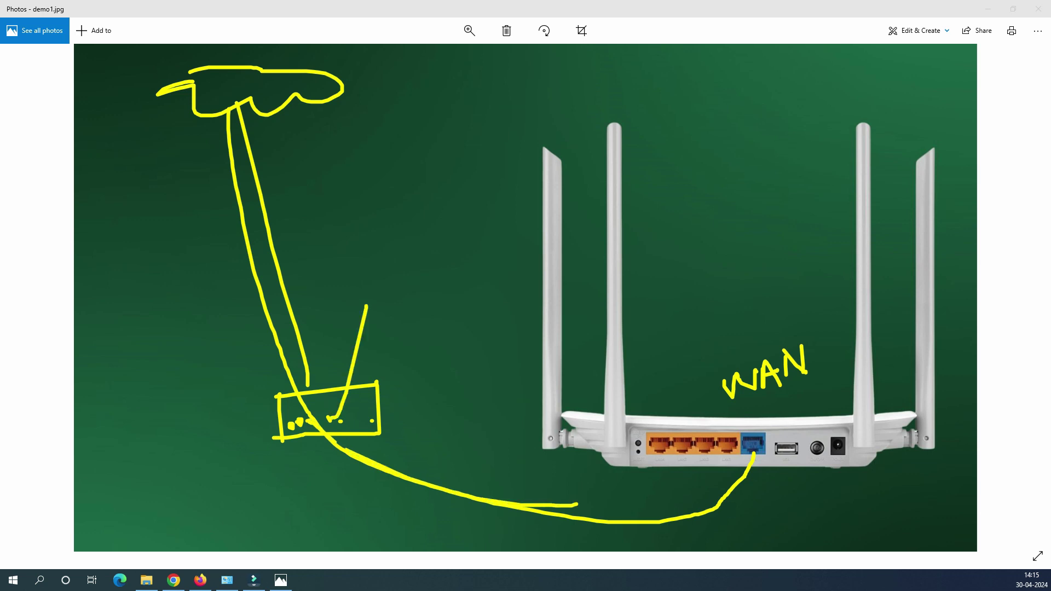
mouse_move(376, 192)
mouse_down()
mouse_move(382, 226)
mouse_move(422, 183)
mouse_move(378, 217)
mouse_up()
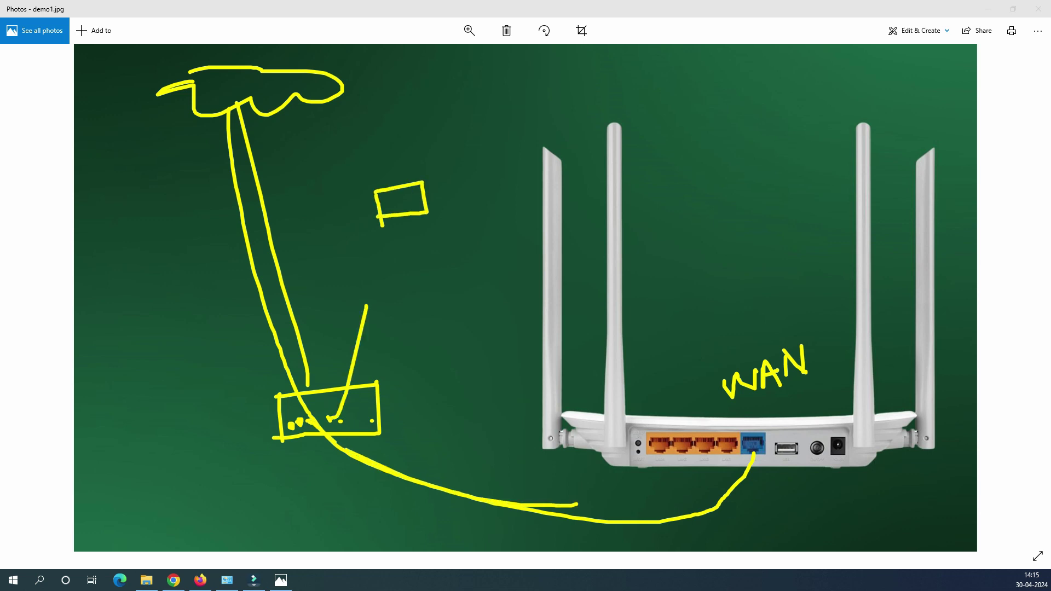
drag(367, 307, 412, 204)
mouse_move(367, 175)
mouse_down()
mouse_move(384, 189)
mouse_move(408, 177)
mouse_up()
drag(425, 170, 420, 180)
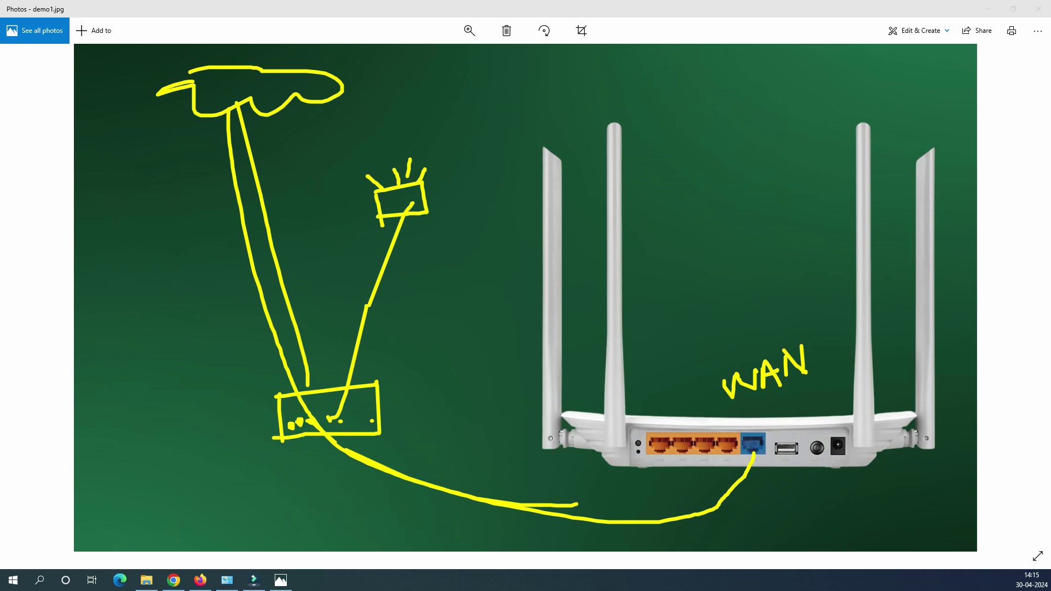
key(alt+F4)
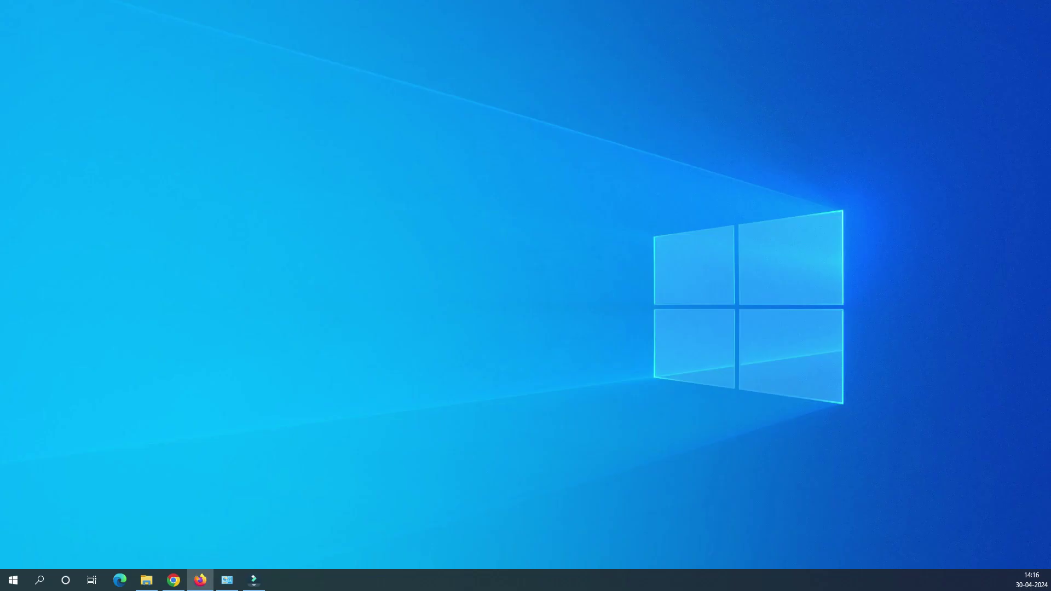
Launch Firefox and enter the router address 192.168.0.1 in the address bar
click(201, 579)
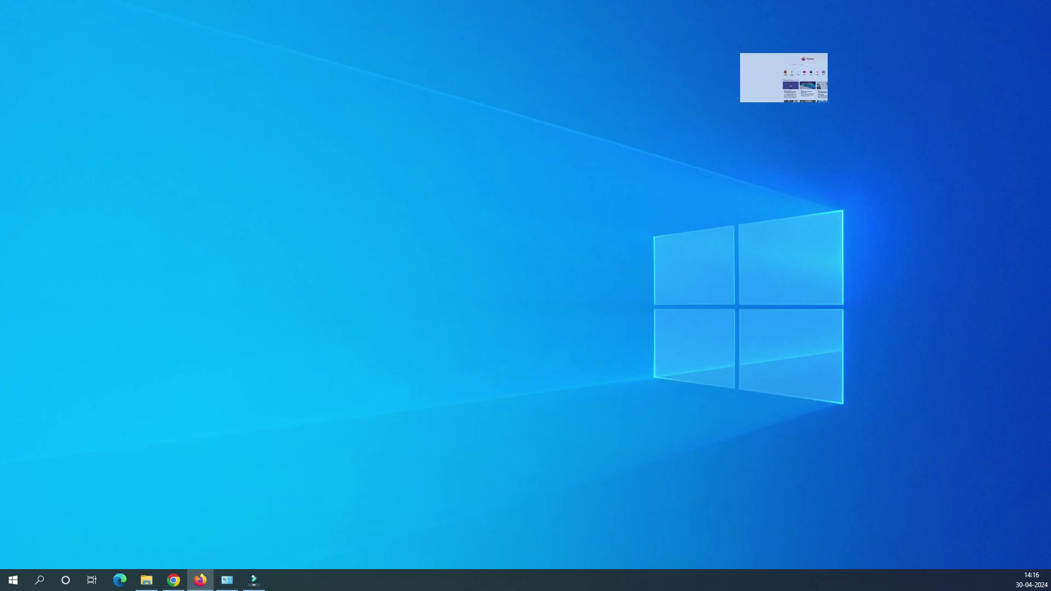
key(Down)
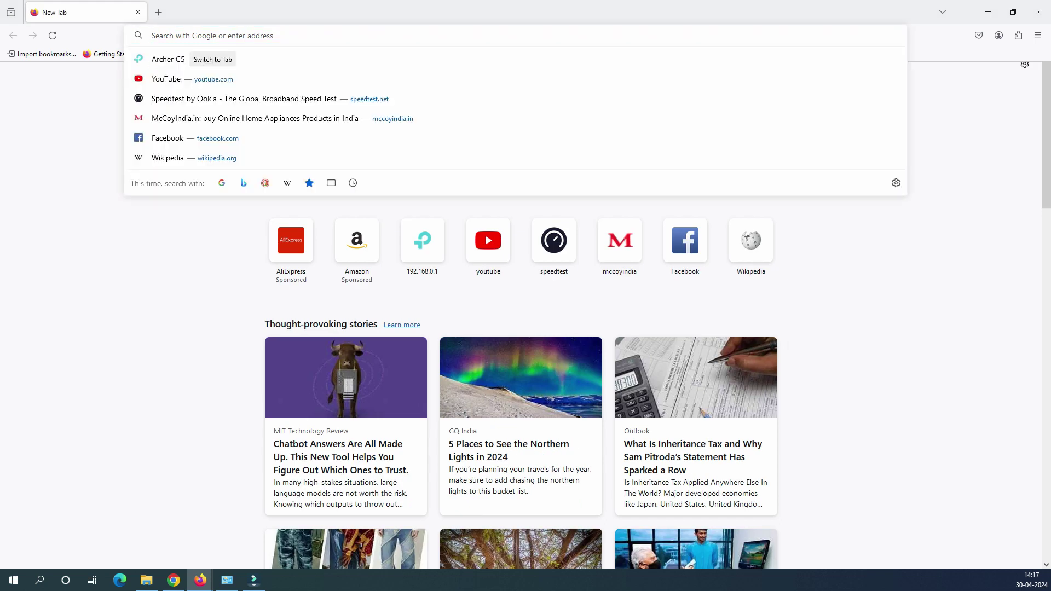
text(192.168.0.1/)
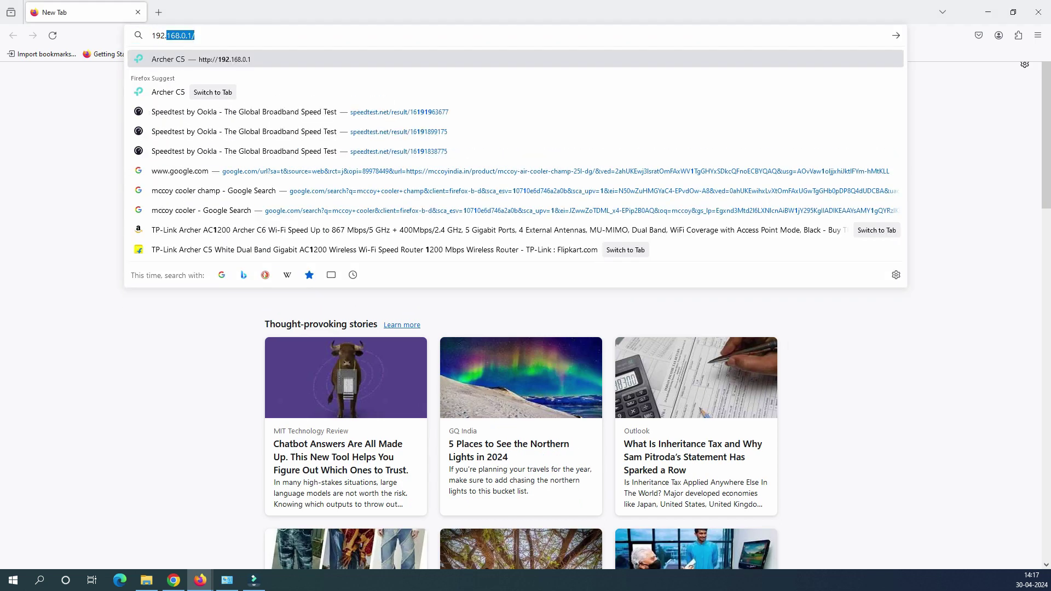
key(Right)
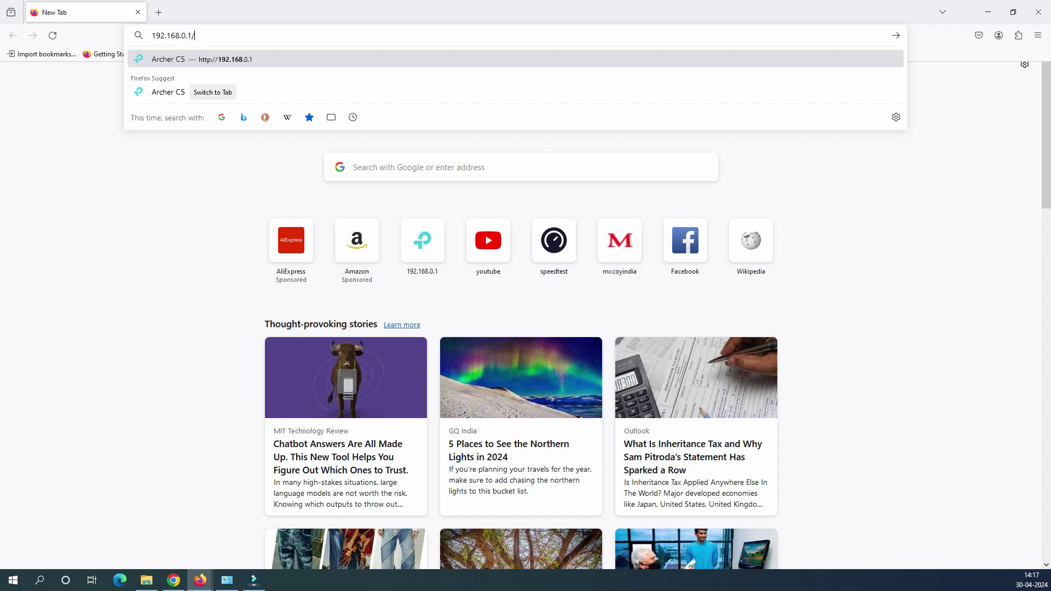
Load the 192.168.0.1 admin page, then select its web address
key(Return)
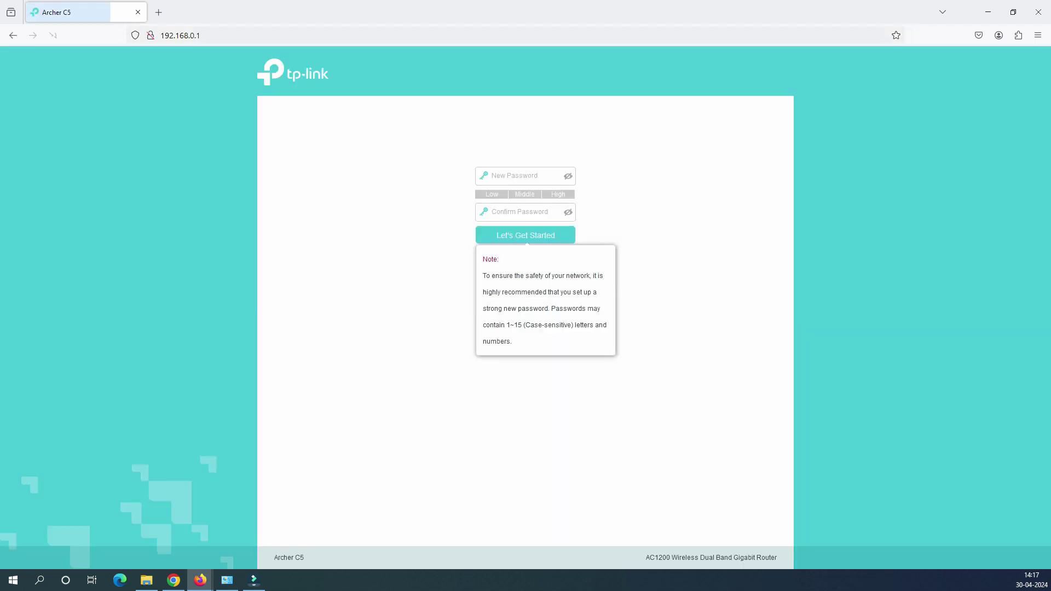
key(ctrl+l)
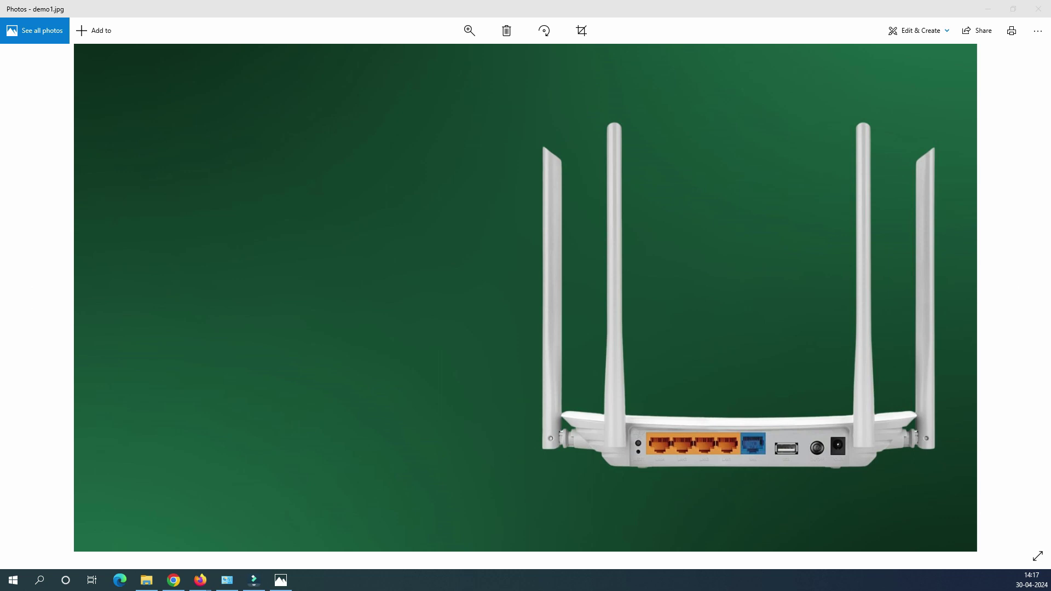
Draw a laptop-shaped device with a cable leading to a LAN port
mouse_move(727, 445)
mouse_down()
mouse_move(371, 453)
mouse_move(320, 359)
mouse_up()
drag(255, 256, 249, 334)
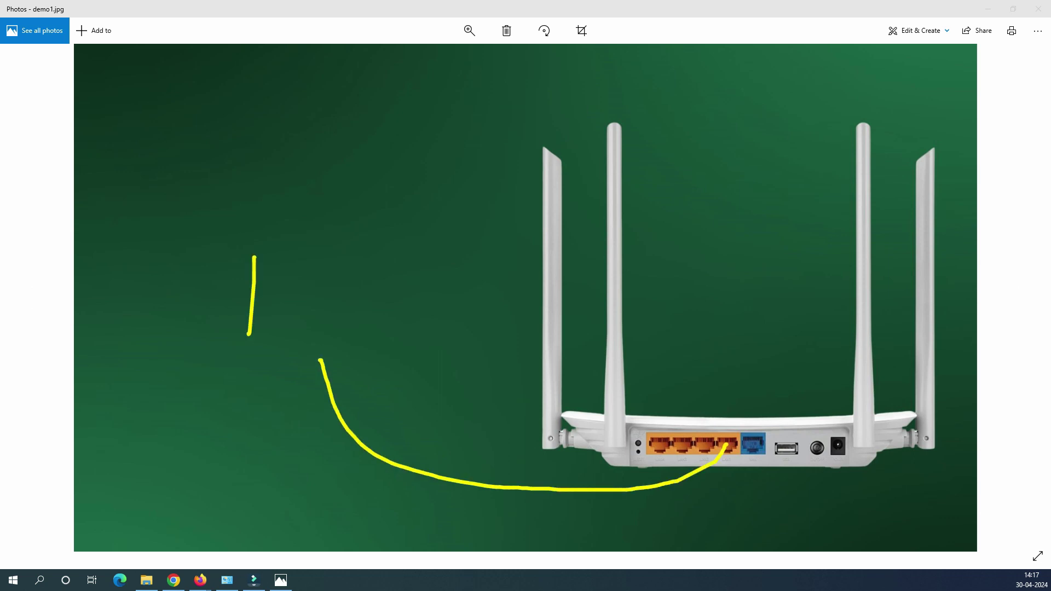
click(242, 254)
mouse_move(250, 254)
mouse_down()
mouse_move(334, 255)
mouse_move(249, 340)
mouse_move(215, 357)
mouse_up()
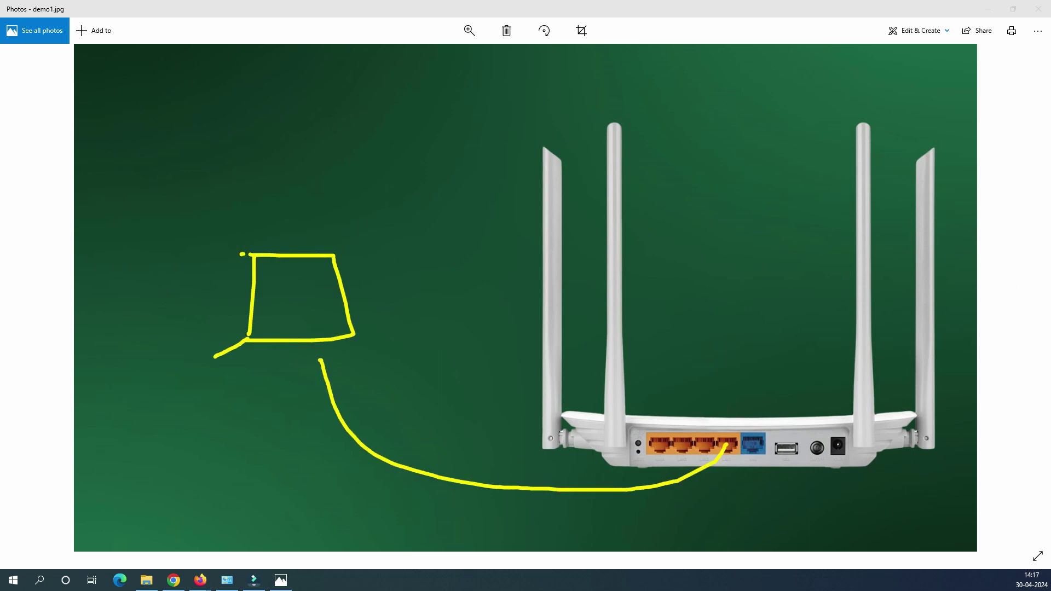
mouse_move(355, 333)
mouse_down()
mouse_move(404, 349)
mouse_move(215, 357)
mouse_up()
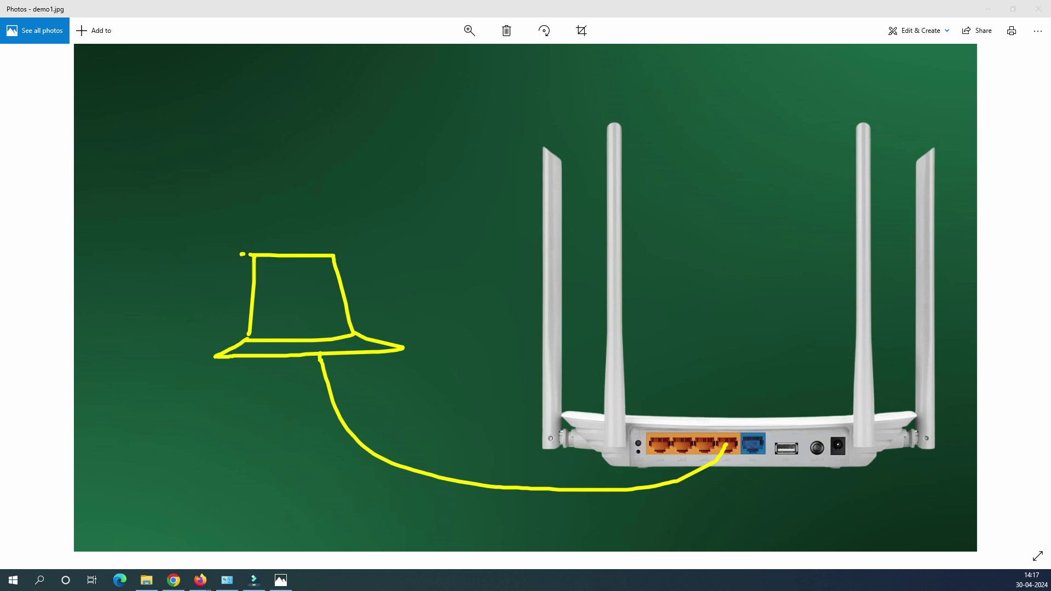
Label the orange ports LAN and the blue port WAN, and cable a cloud to WAN
drag(643, 404, 726, 404)
mouse_move(654, 366)
mouse_down()
mouse_move(671, 388)
mouse_move(698, 362)
mouse_move(712, 377)
mouse_move(707, 360)
mouse_up()
drag(745, 409, 787, 407)
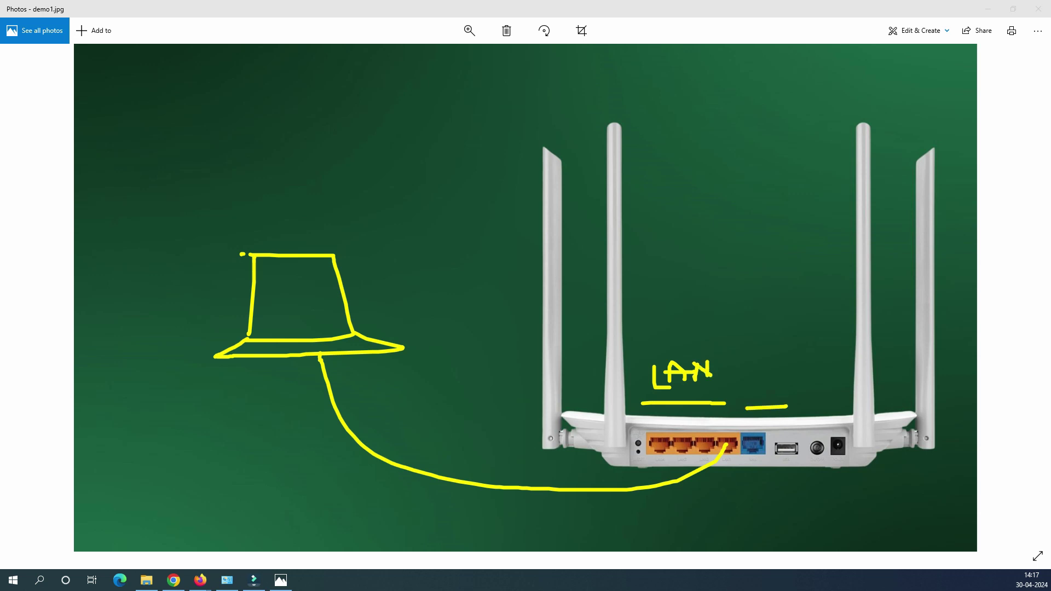
mouse_move(743, 379)
mouse_down()
mouse_move(777, 370)
mouse_move(788, 378)
mouse_move(795, 363)
mouse_move(805, 377)
mouse_move(806, 359)
mouse_up()
mouse_move(732, 99)
mouse_down()
mouse_move(766, 124)
mouse_move(735, 87)
mouse_up()
mouse_move(768, 127)
mouse_down()
mouse_move(778, 230)
mouse_move(754, 446)
mouse_up()
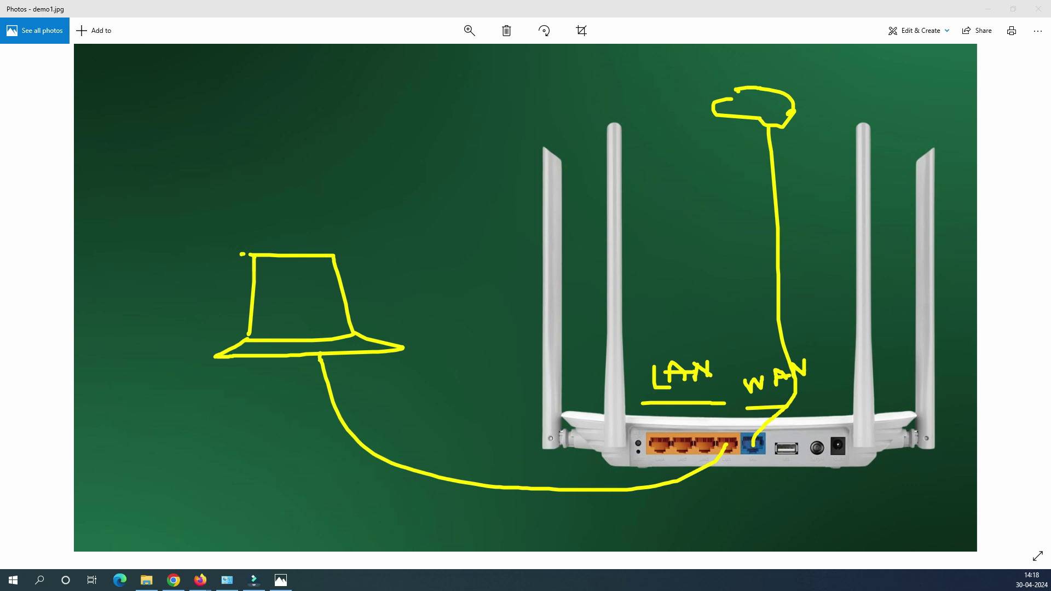
Undo the LAN cable and draw pink Wi-Fi waves from the device toward the router
key(ctrl+z)
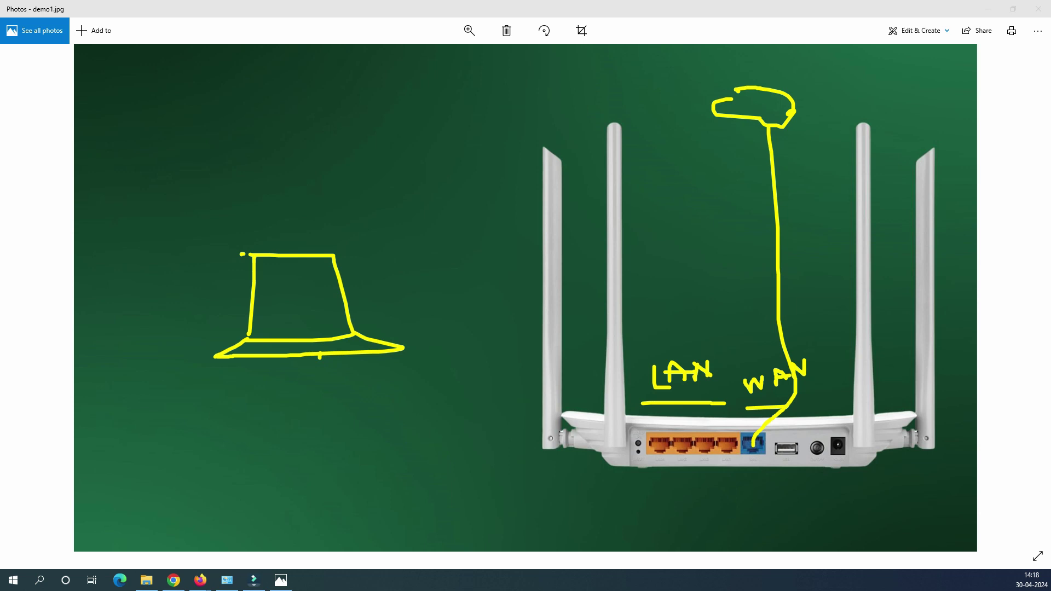
drag(331, 230, 359, 258)
drag(353, 213, 394, 255)
drag(370, 193, 426, 238)
drag(404, 176, 449, 209)
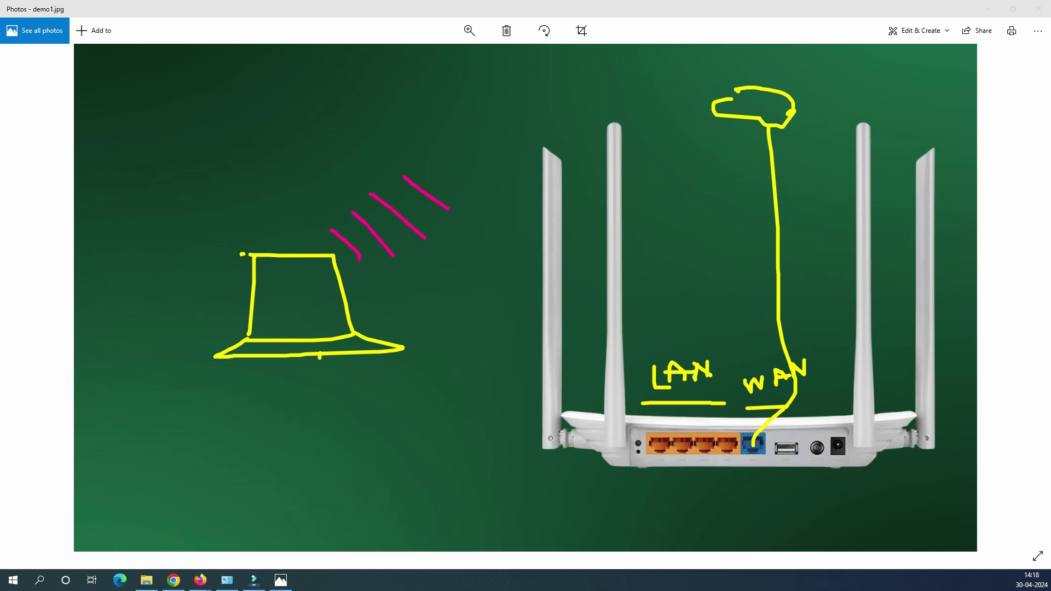
drag(442, 156, 477, 193)
drag(500, 144, 518, 159)
drag(458, 136, 509, 177)
key(alt+Tab)
Clear the on-screen drawings and move the Command Prompt window toward the centre
click(201, 35)
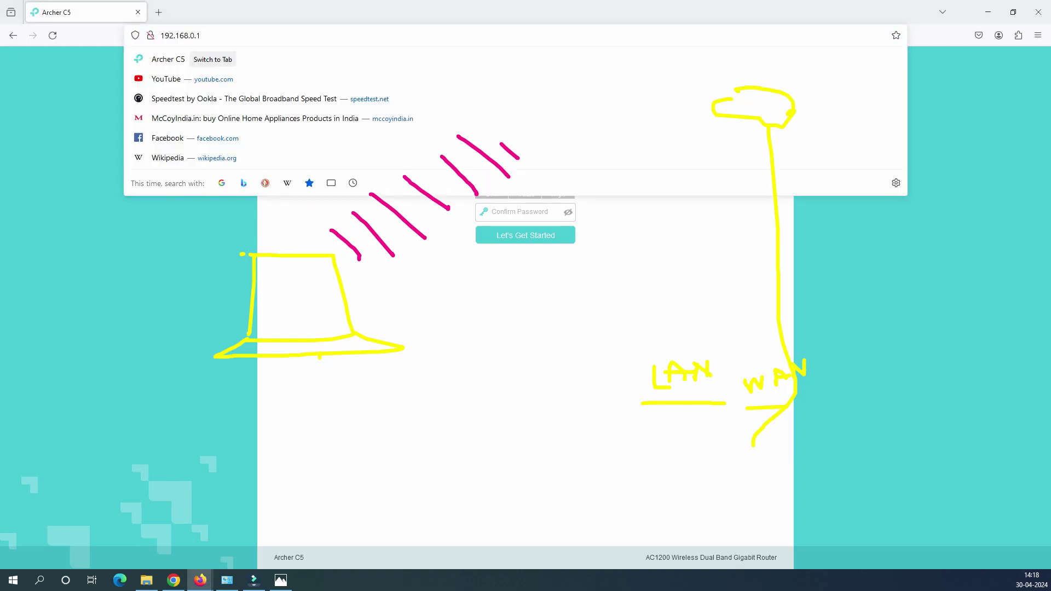
key(Return)
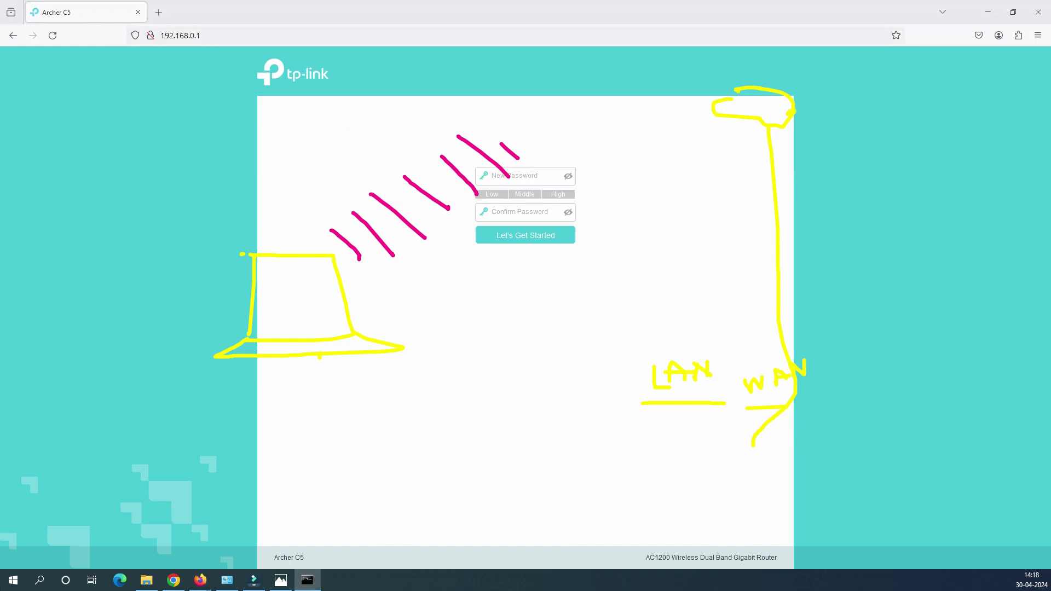
drag(79, 267, 637, 180)
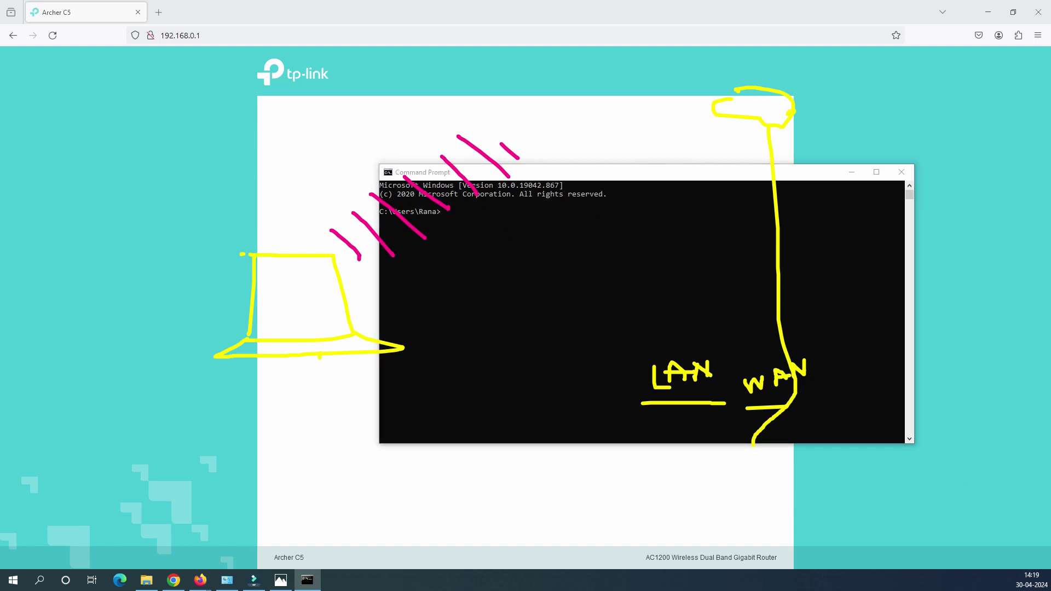
key(Escape)
drag(619, 172, 567, 152)
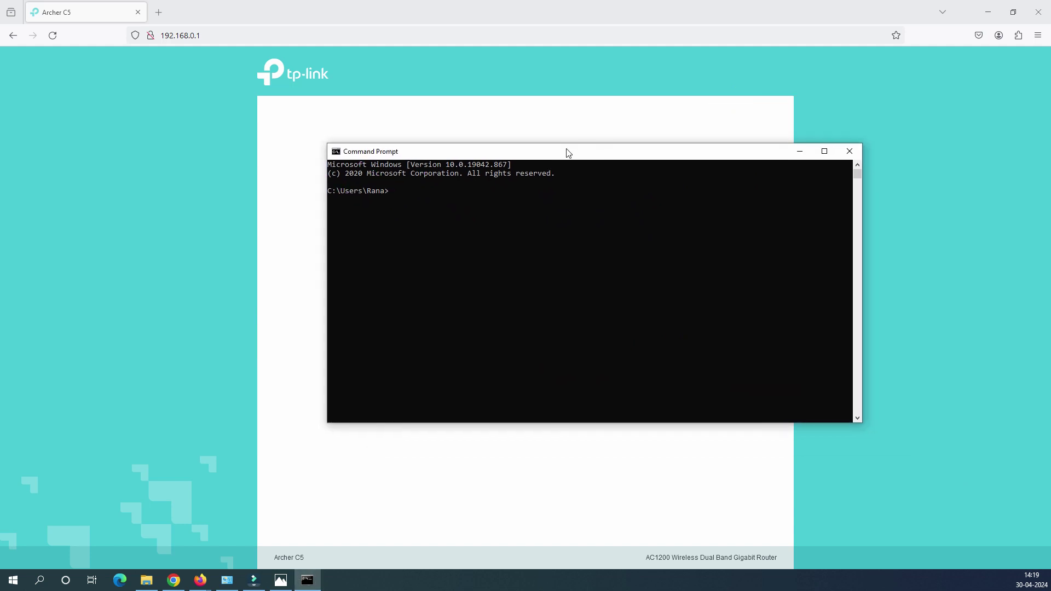
click(396, 225)
Run ipconfig in Command Prompt to list the network adapters
click(387, 216)
click(404, 199)
key(Escape)
text(iopc)
key(BackSpace)
key(BackSpace)
text(pconfig)
key(Return)
Highlight the Wi-Fi adapter block and its IPv4 address 192.168.0.100 in the output
click(470, 348)
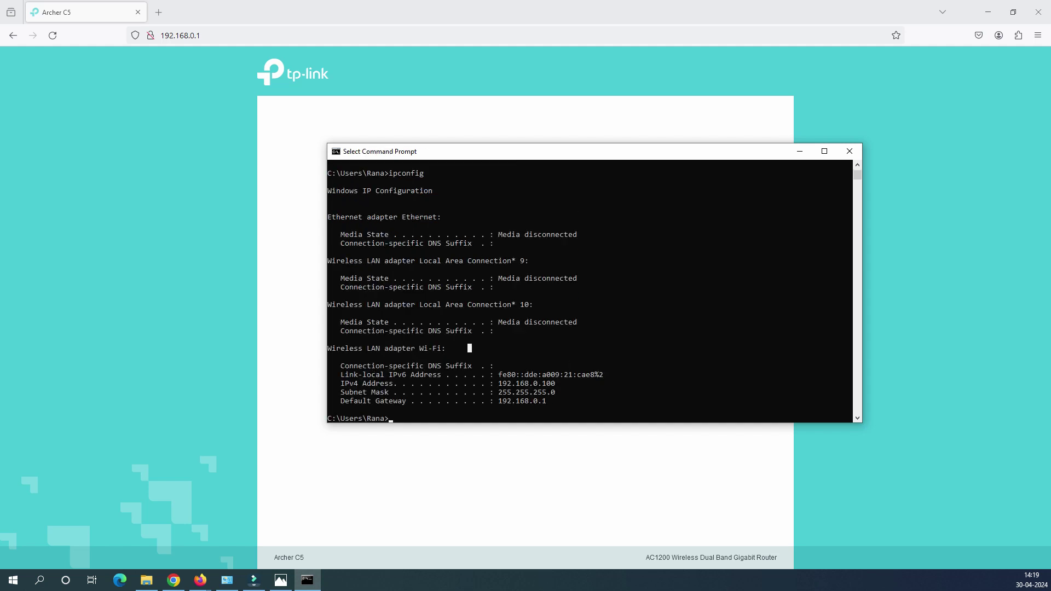
drag(498, 384, 516, 401)
click(498, 383)
drag(445, 349, 341, 348)
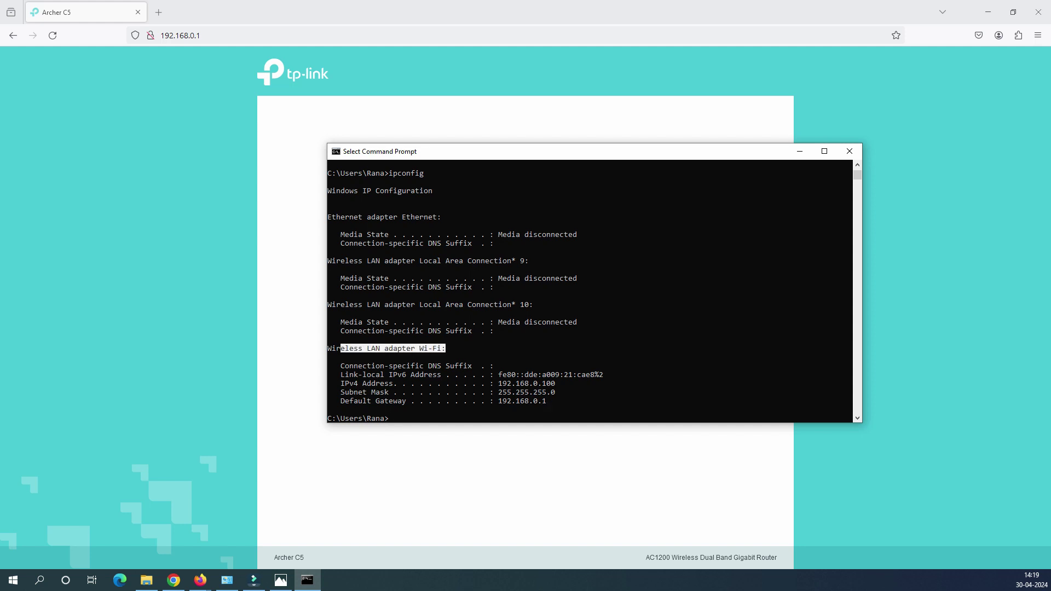
drag(441, 217, 328, 216)
click(509, 356)
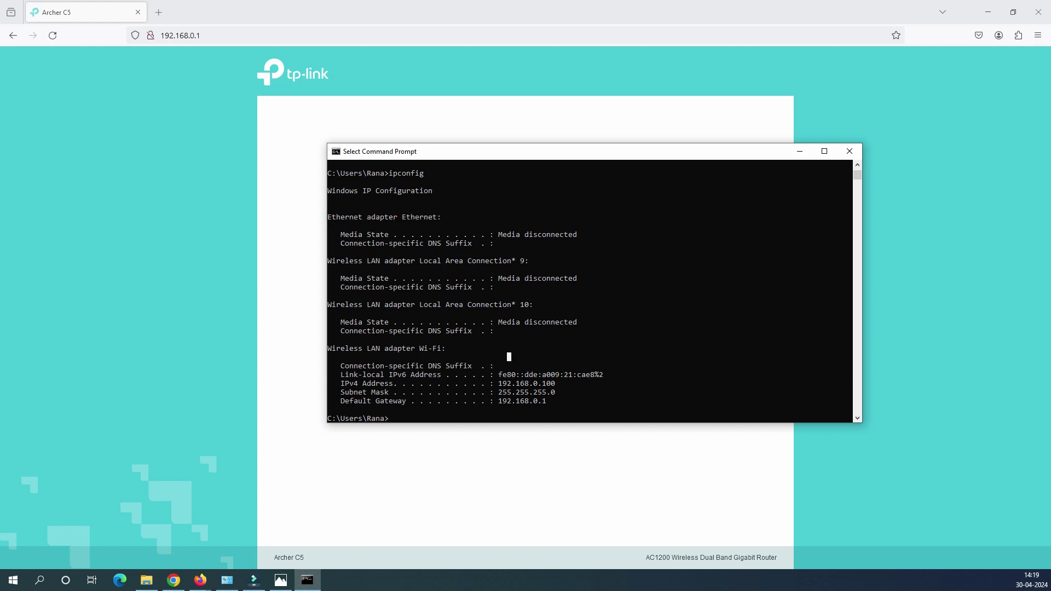
click(492, 374)
click(510, 393)
drag(553, 410, 347, 340)
click(566, 409)
drag(566, 383, 521, 401)
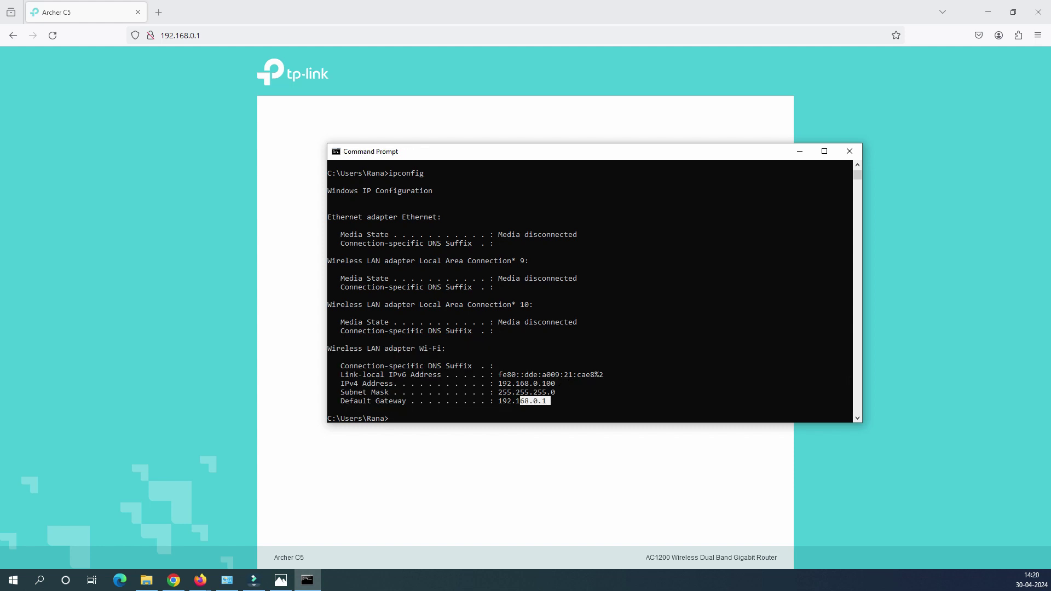
Ping the router at 192.168.0.1
text(ping 192.168.0.12)
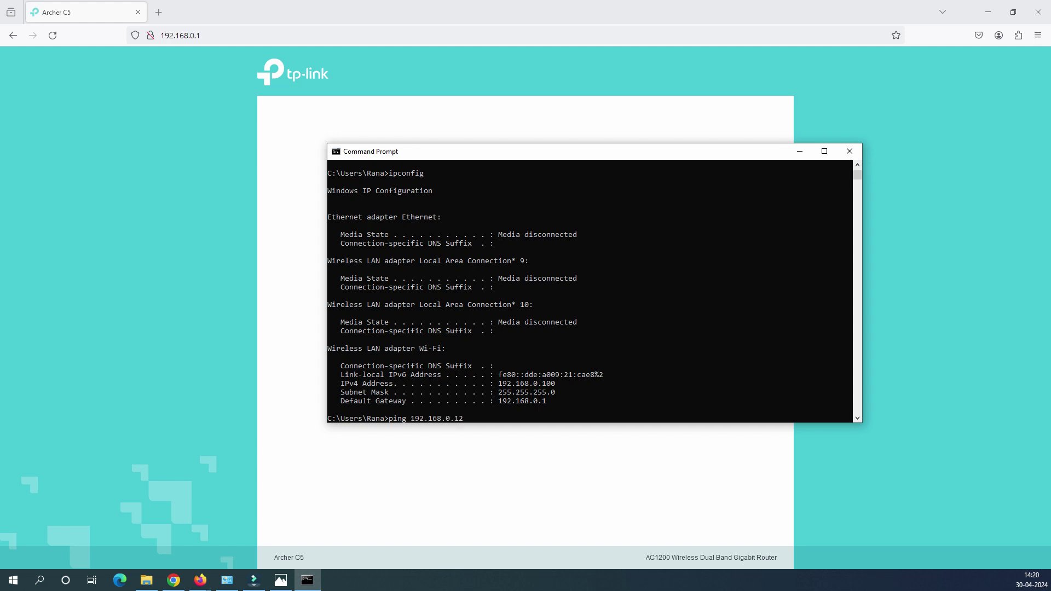
key(BackSpace)
key(Return)
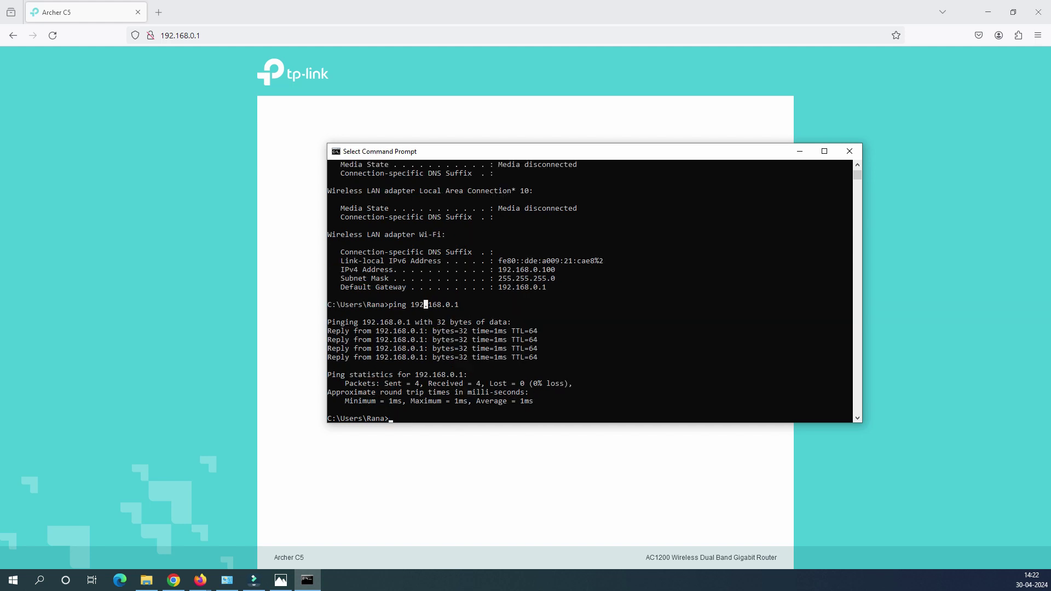
Highlight the ping command and its four successful reply lines
drag(389, 304, 472, 305)
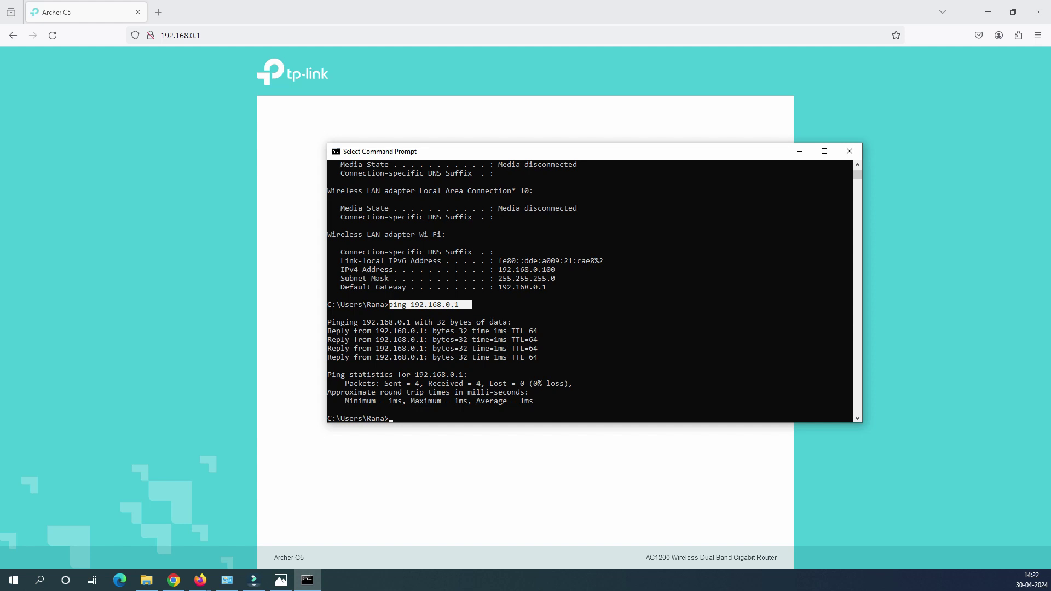
click(461, 312)
click(404, 340)
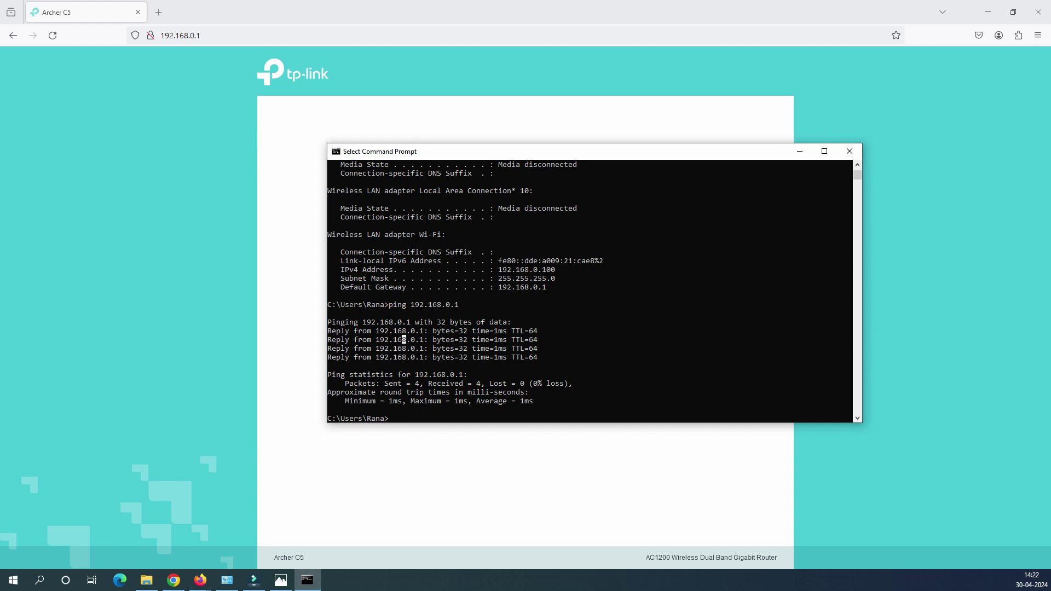
drag(403, 340, 341, 322)
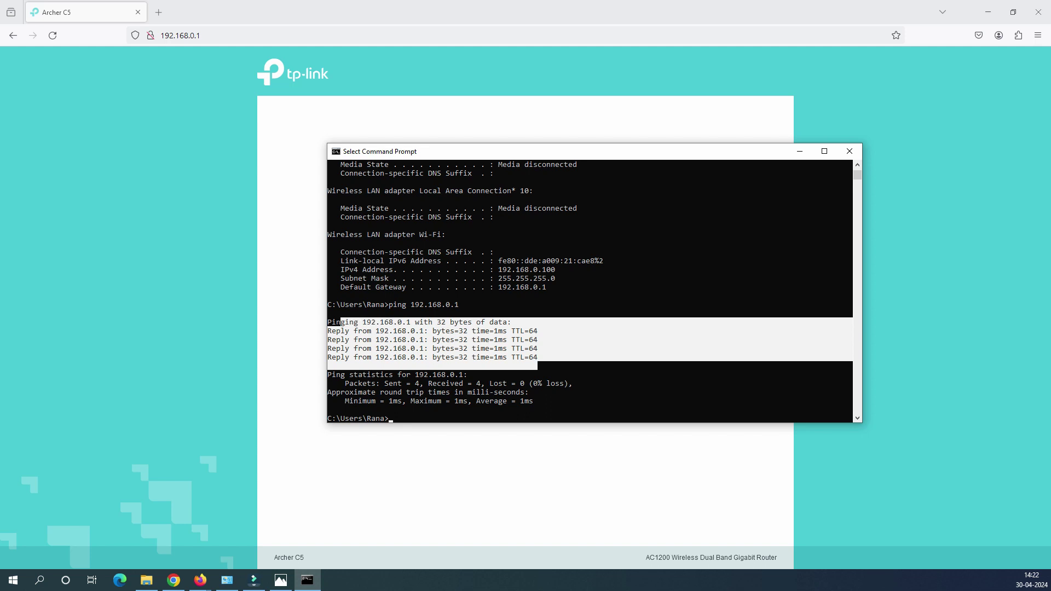
click(453, 340)
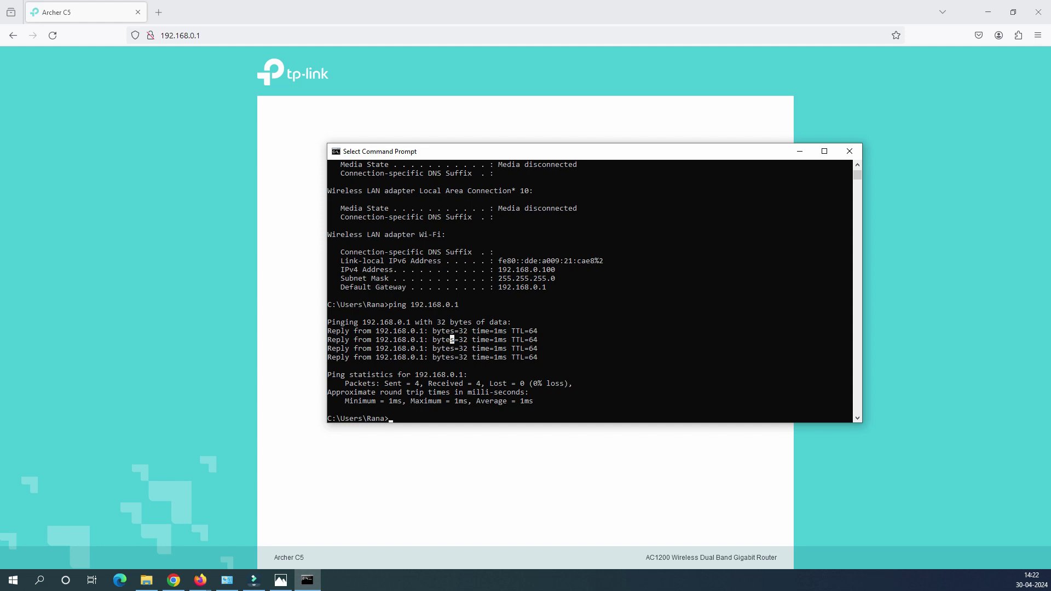
Back in Firefox, enter a new router admin password and submit it to start Quick Setup
key(alt+Tab)
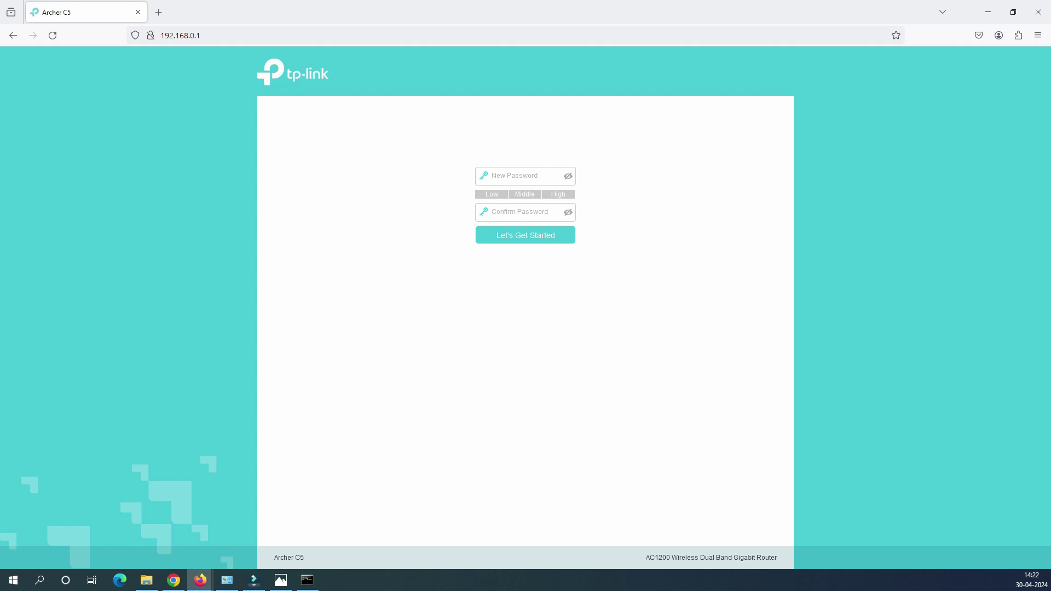
key(ctrl+l)
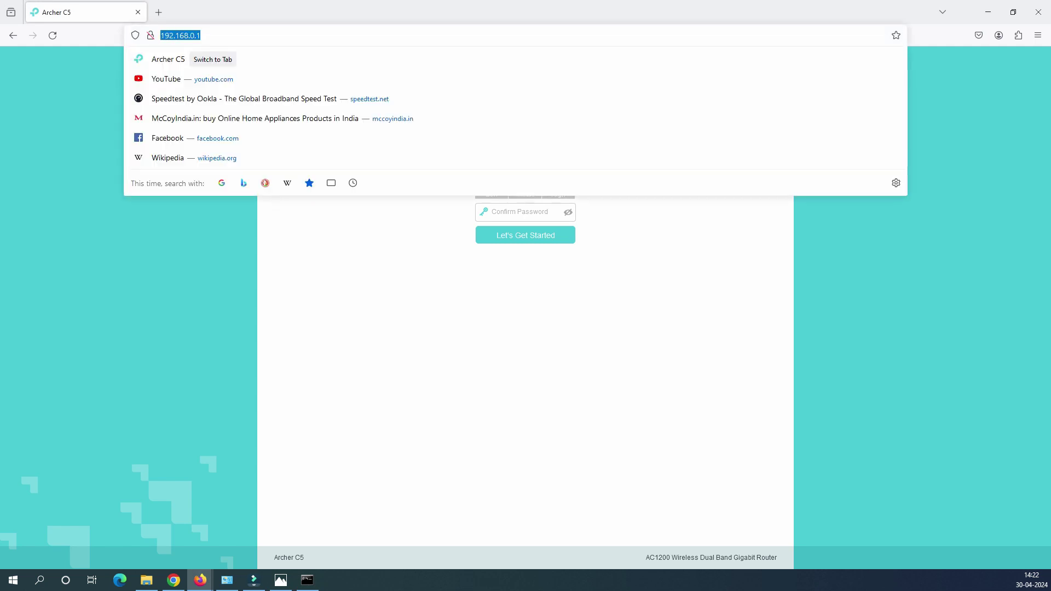
key(Return)
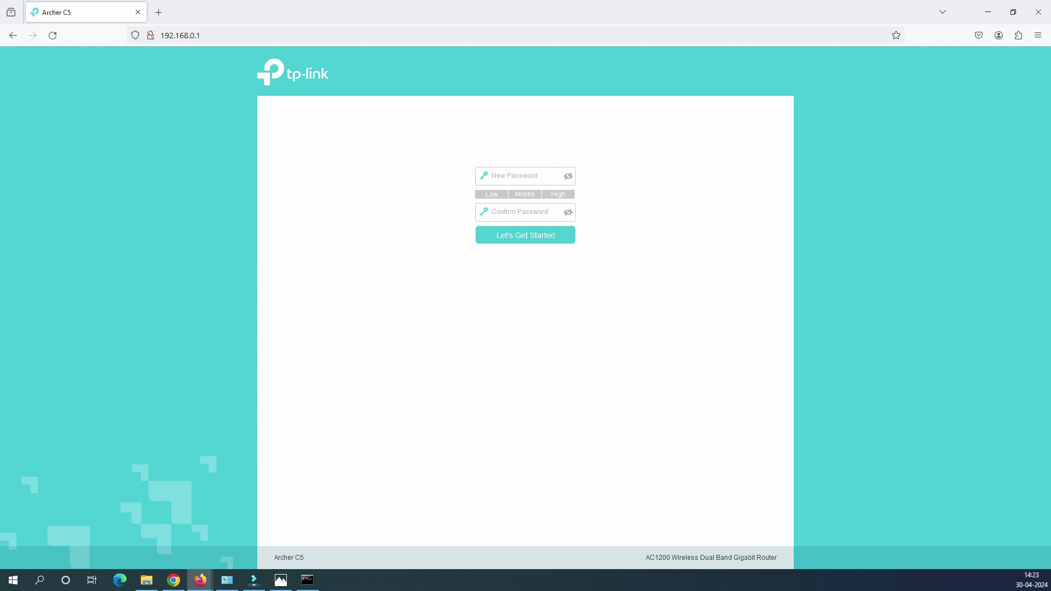
click(479, 183)
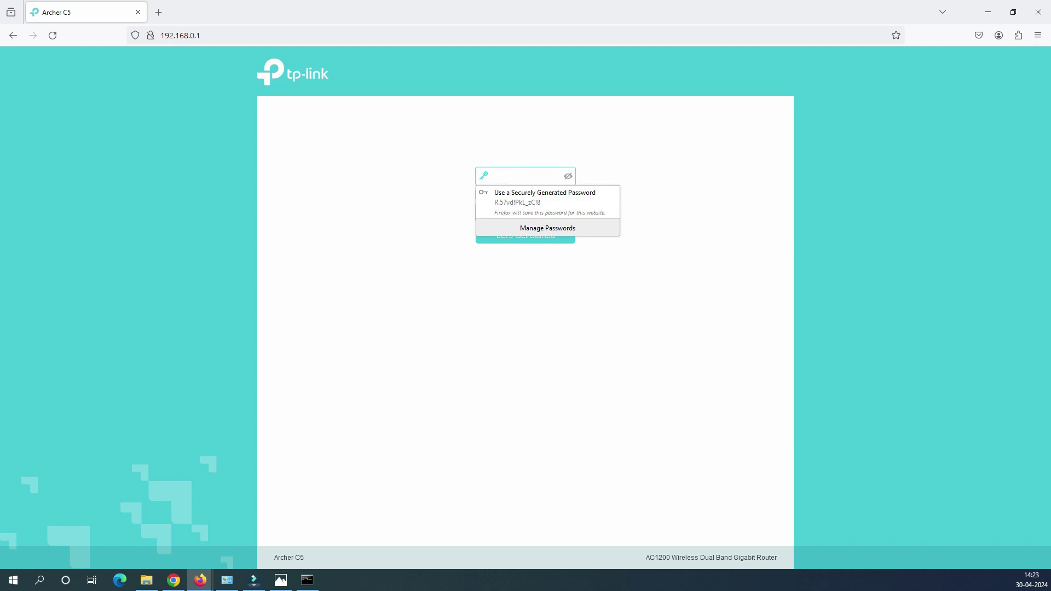
text(admin@123)
key(Tab)
text(admin@123)
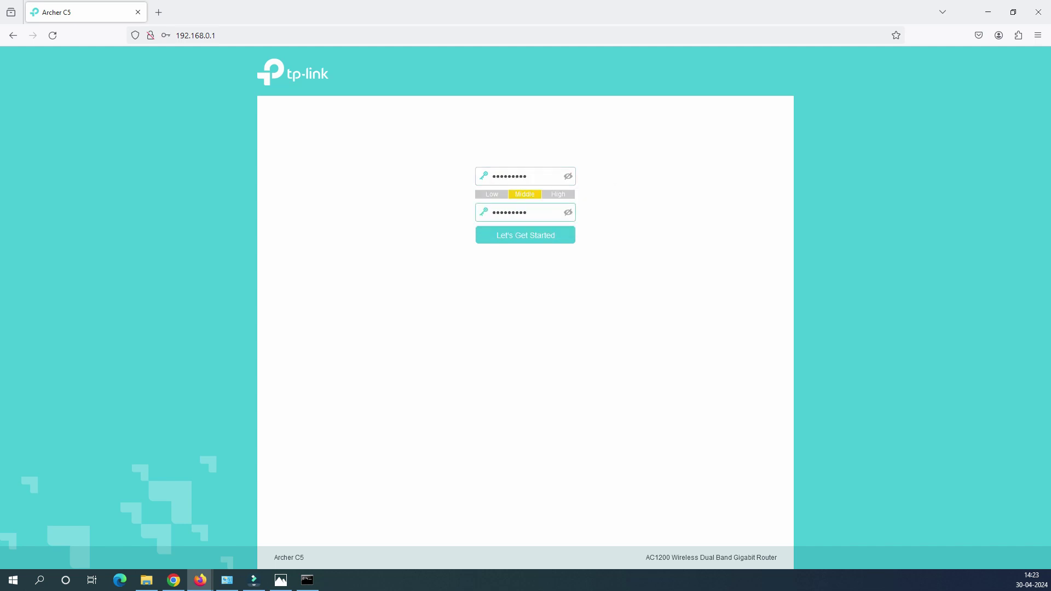
key(Return)
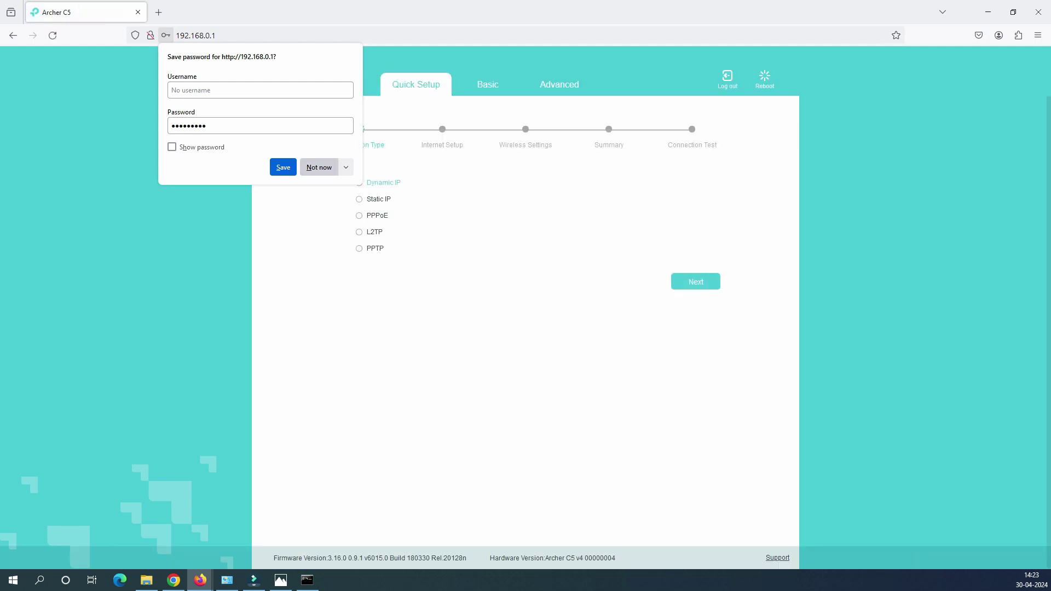
Decline Firefox's save-password prompt and continue the wizard with Dynamic IP
click(319, 167)
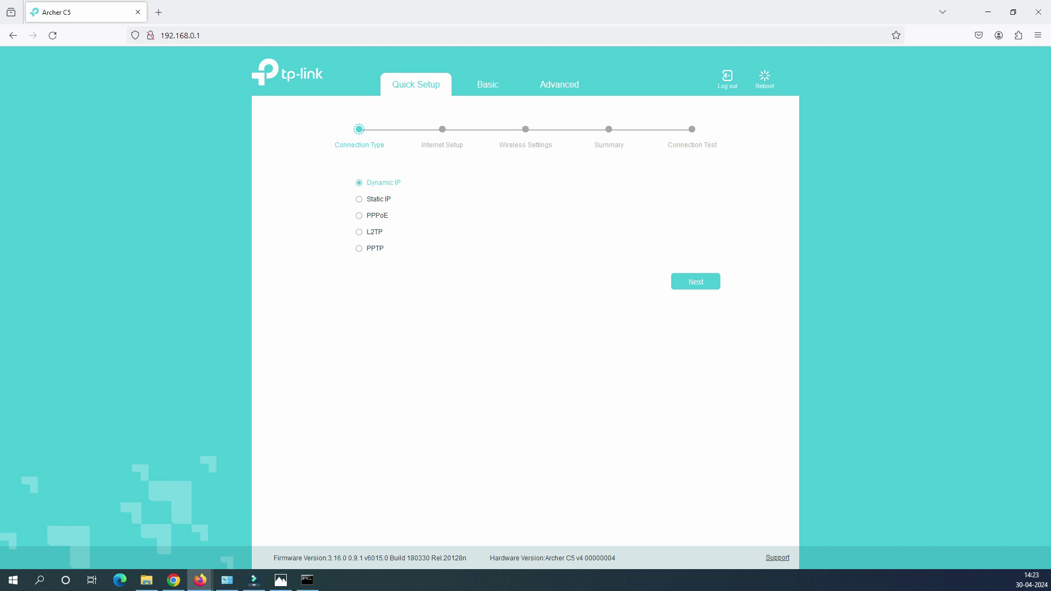
click(281, 580)
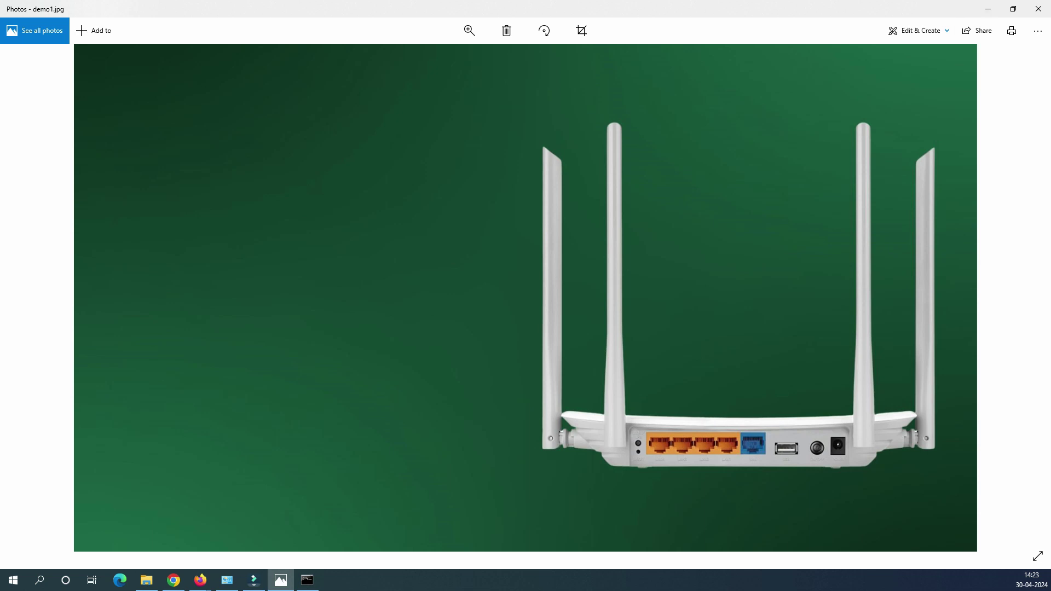
click(988, 8)
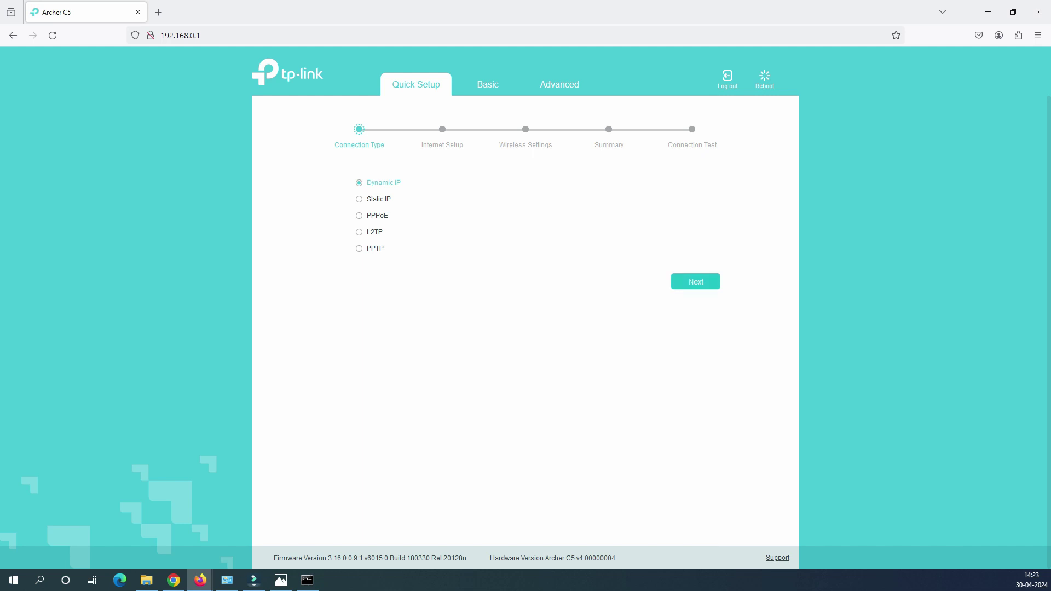
click(696, 282)
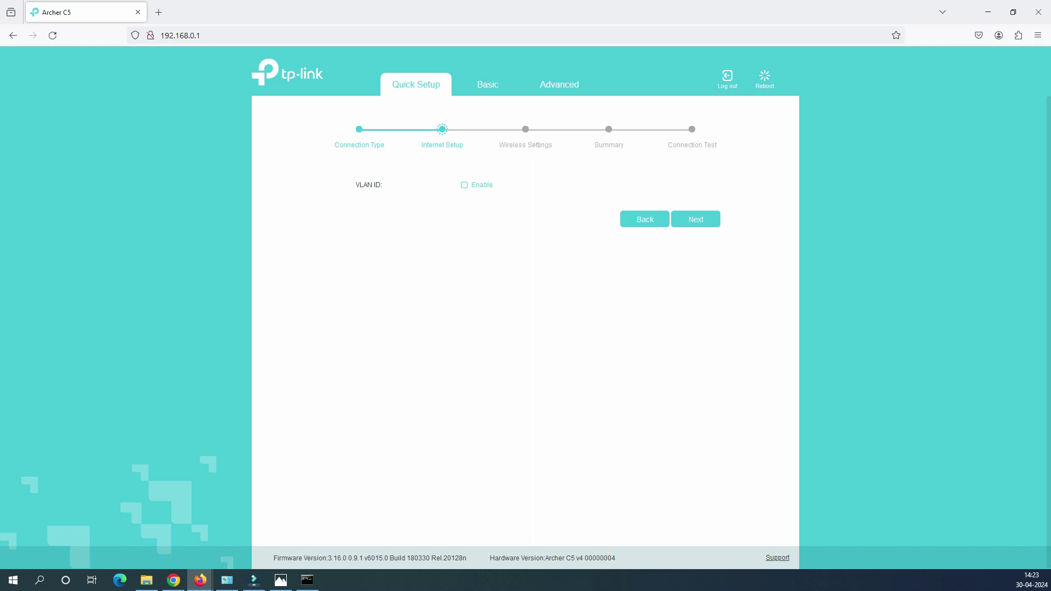
Enable VLAN ID with value 1001 (range 7-4094) and continue
click(465, 185)
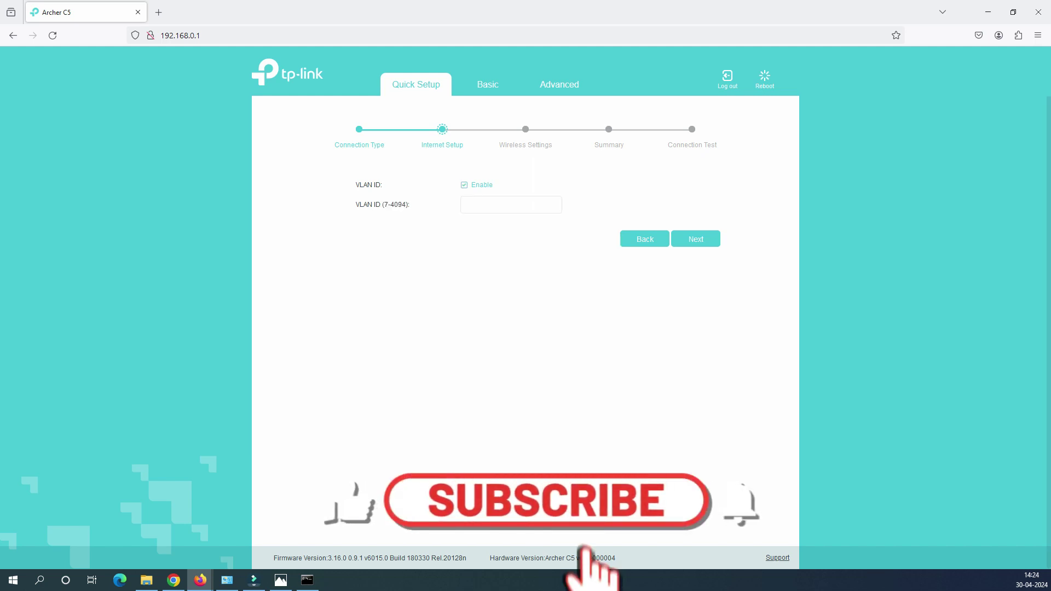
click(493, 205)
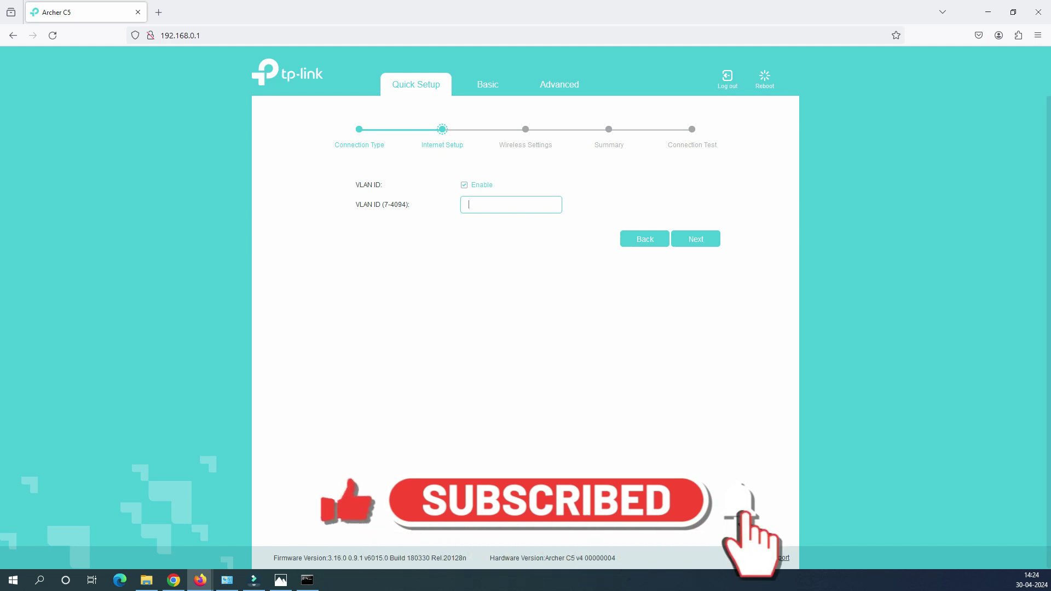
double_click(386, 204)
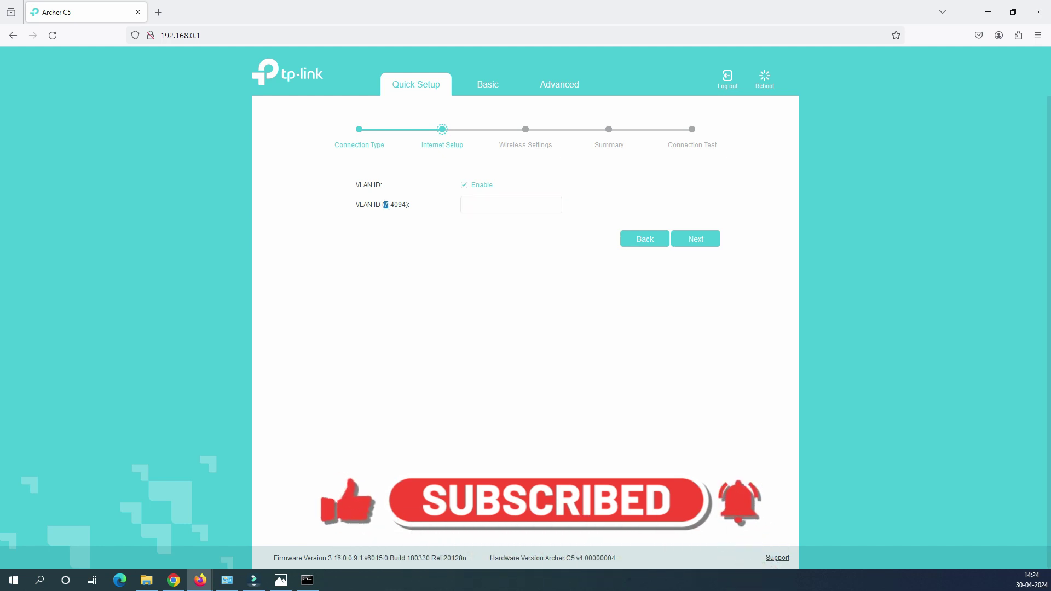
drag(385, 204, 406, 205)
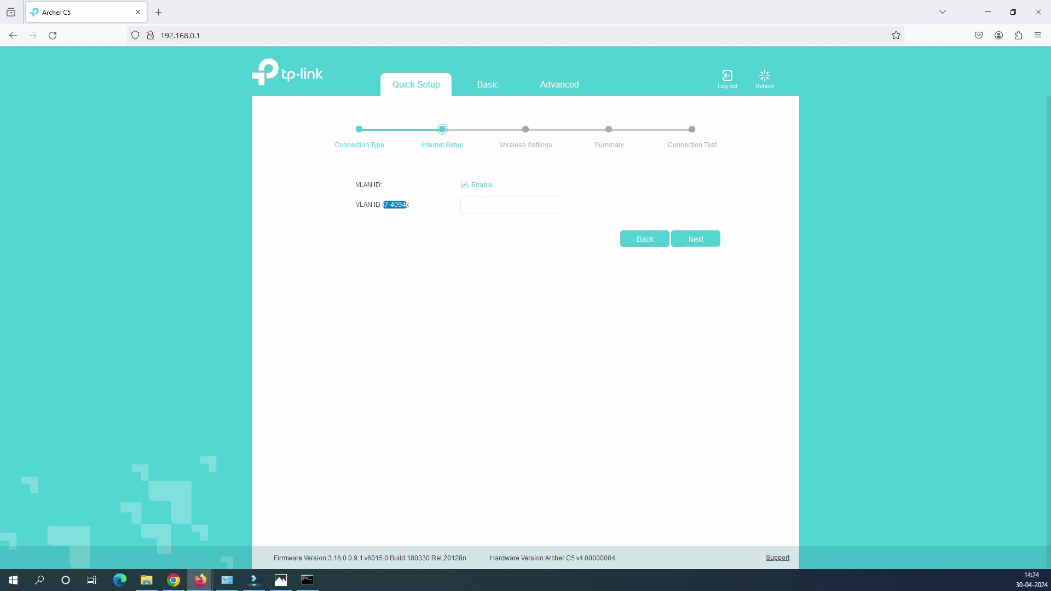
click(407, 205)
click(511, 204)
text(1001)
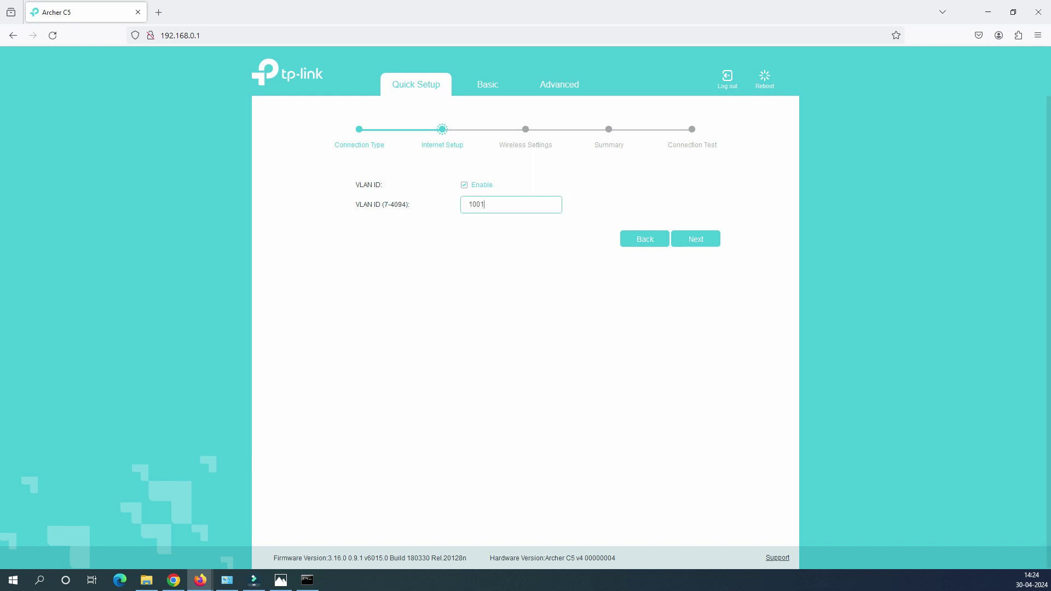
key(Tab)
key(Tab)
key(Return)
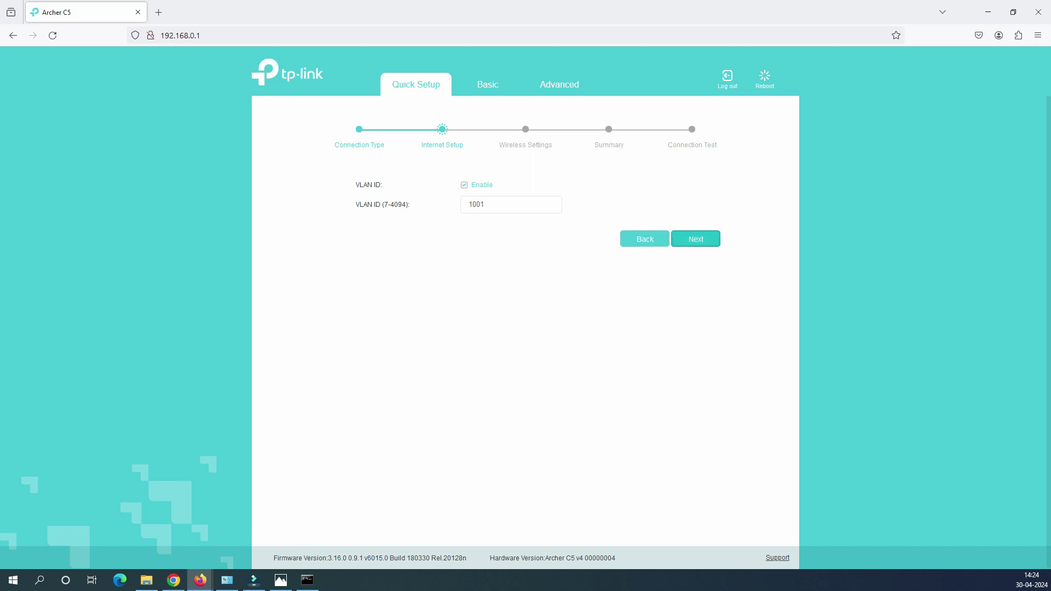
Return to Internet Setup, turn VLAN ID off, and continue again
key(shift+Tab)
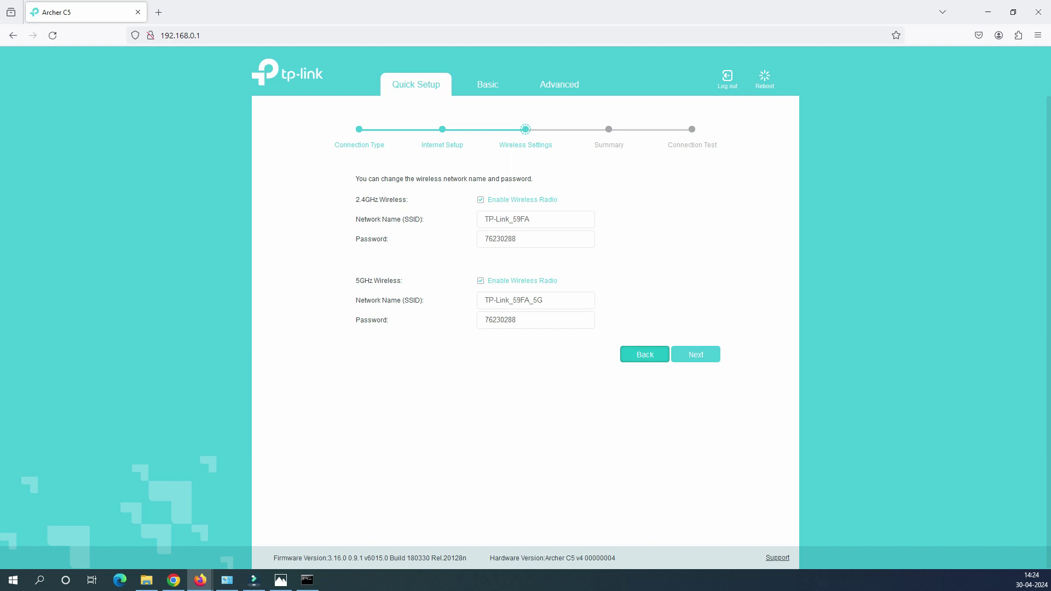
key(Return)
key(space)
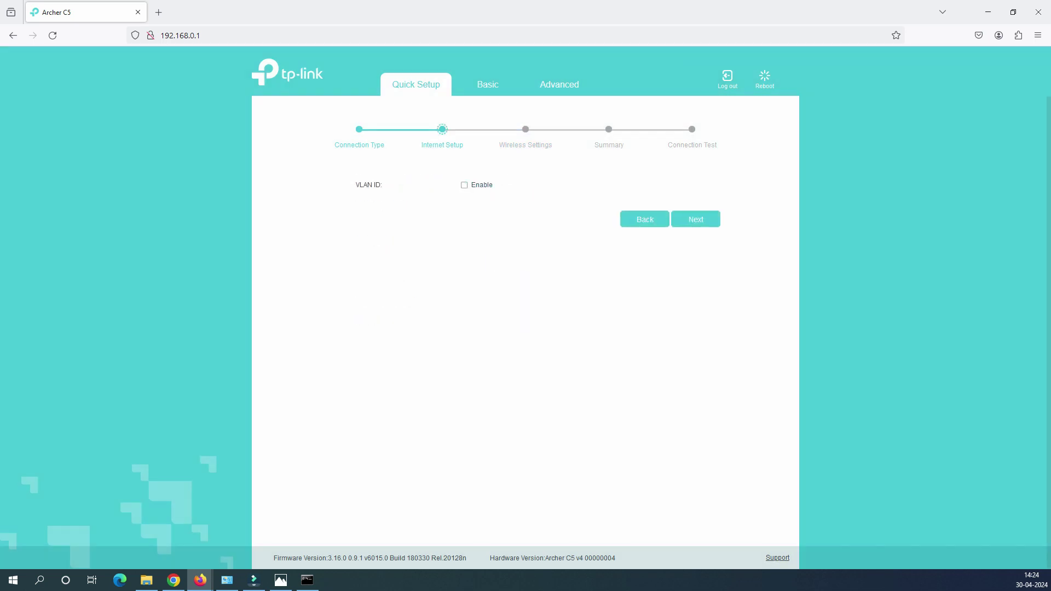
key(Tab)
key(Tab)
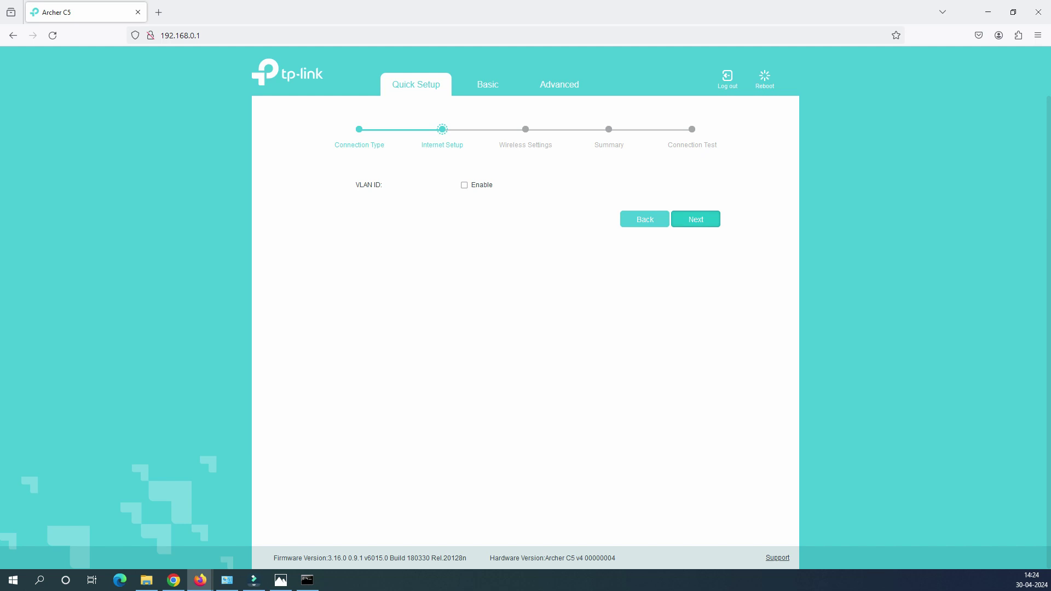
key(Return)
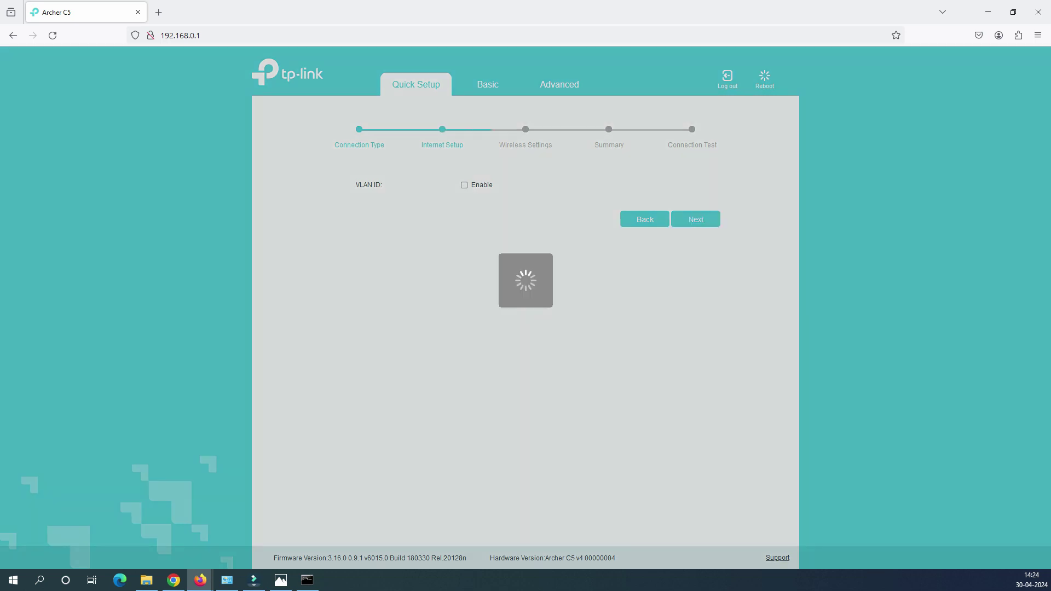
Review the 2.4GHz and 5GHz wireless sections, selecting the 2.4GHz name and password
key(Tab)
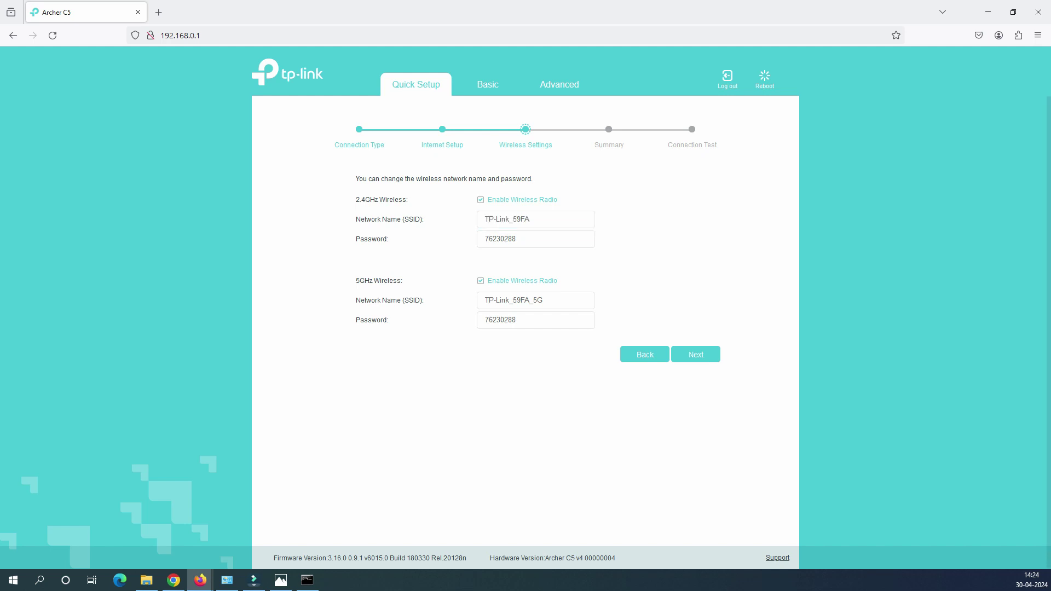
drag(356, 199, 407, 199)
drag(356, 280, 403, 281)
click(530, 219)
key(ctrl+a)
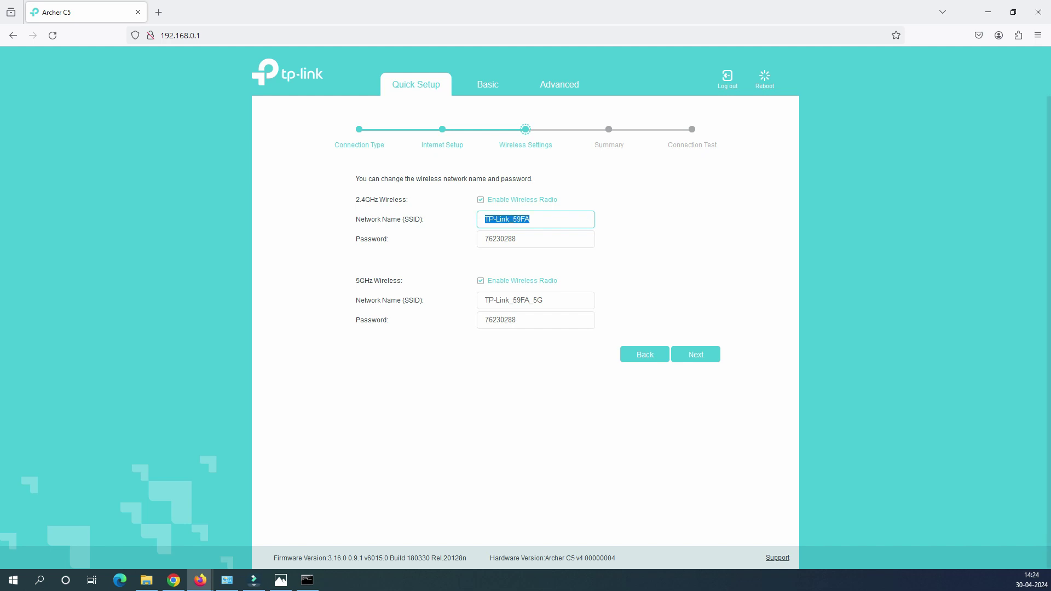
click(516, 239)
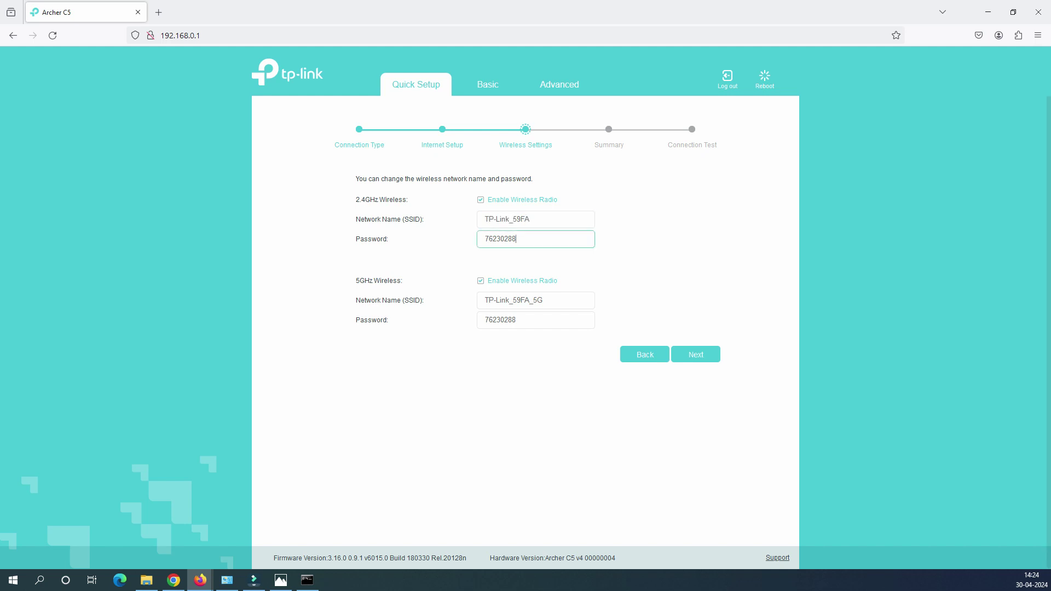
key(shift+Left)
key(shift+Left)
key(shift+Left)
key(shift+Left)
key(shift+Left)
key(shift+Left)
key(shift+Left)
key(shift+Left)
key(Tab)
click(516, 239)
key(shift+Left)
key(shift+Left)
key(shift+Left)
key(shift+Left)
key(shift+Left)
key(shift+Left)
key(shift+Left)
key(shift+Left)
key(shift+Tab)
key(shift+Left)
key(shift+Left)
key(shift+Left)
key(shift+Left)
key(shift+Left)
key(shift+Left)
key(shift+Left)
key(shift+Left)
key(shift+Left)
key(shift+Left)
key(shift+Left)
key(shift+Left)
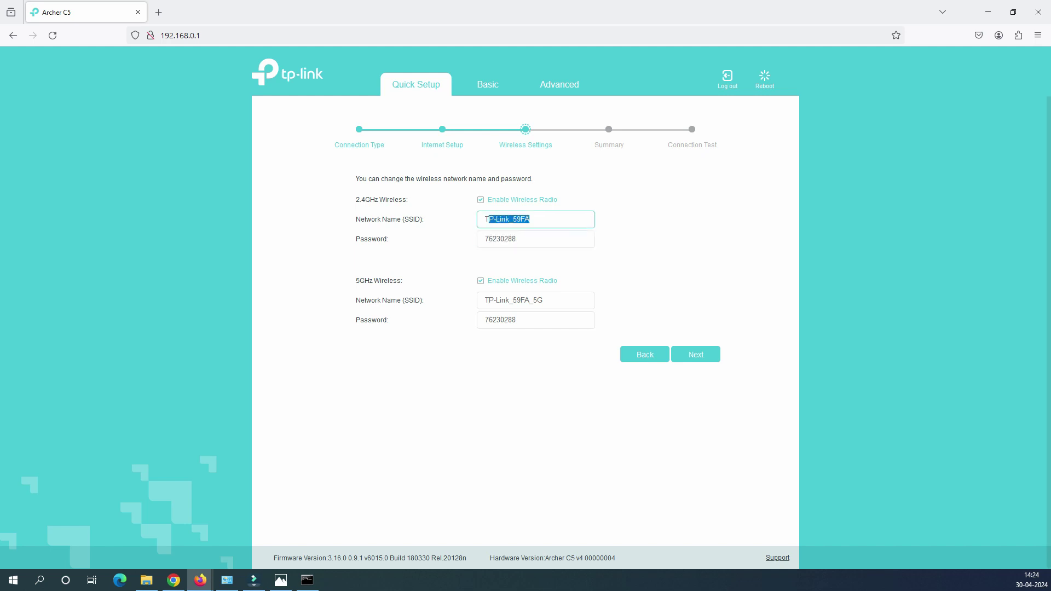
Rename the 2.4GHz network 'my wifi 2.4' and paste an edited copy as the 5GHz name
text(my wifi 2.4)
key(shift+Left)
key(shift+Left)
key(shift+Left)
key(shift+Left)
key(shift+Left)
key(shift+Left)
key(shift+Left)
key(shift+Left)
key(shift+Left)
key(shift+Left)
key(shift+Left)
key(ctrl+c)
key(Tab)
key(Tab)
key(Tab)
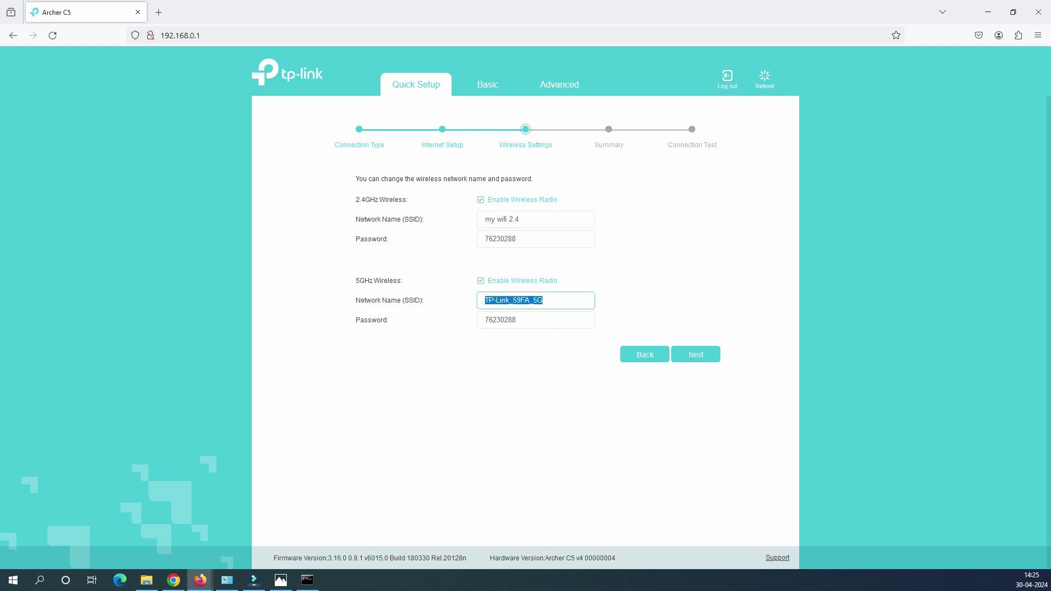
key(ctrl+v)
key(BackSpace)
key(BackSpace)
key(BackSpace)
key(BackSpace)
text(5)
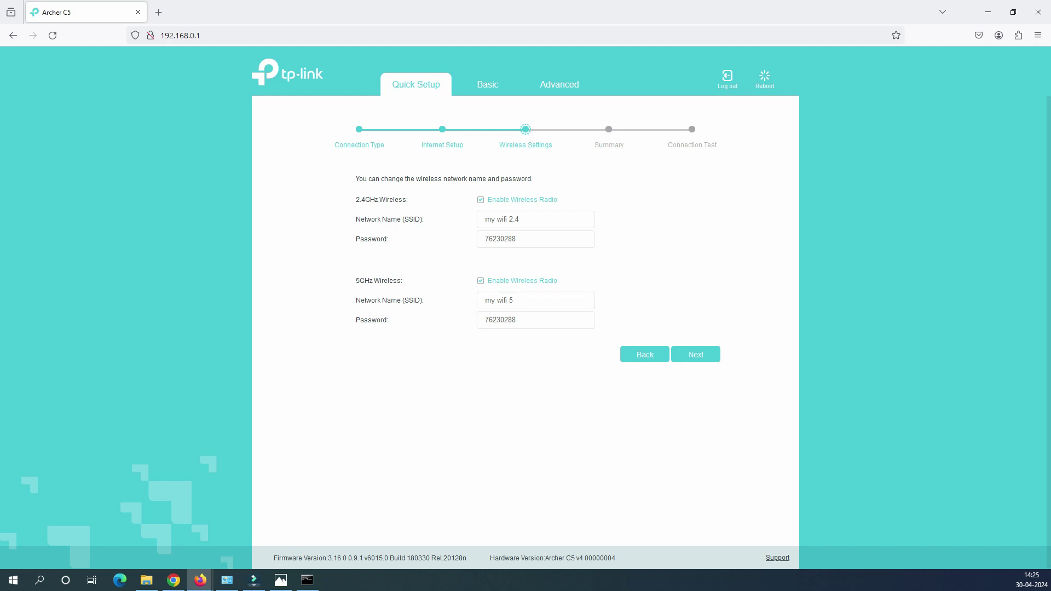
drag(526, 219, 481, 219)
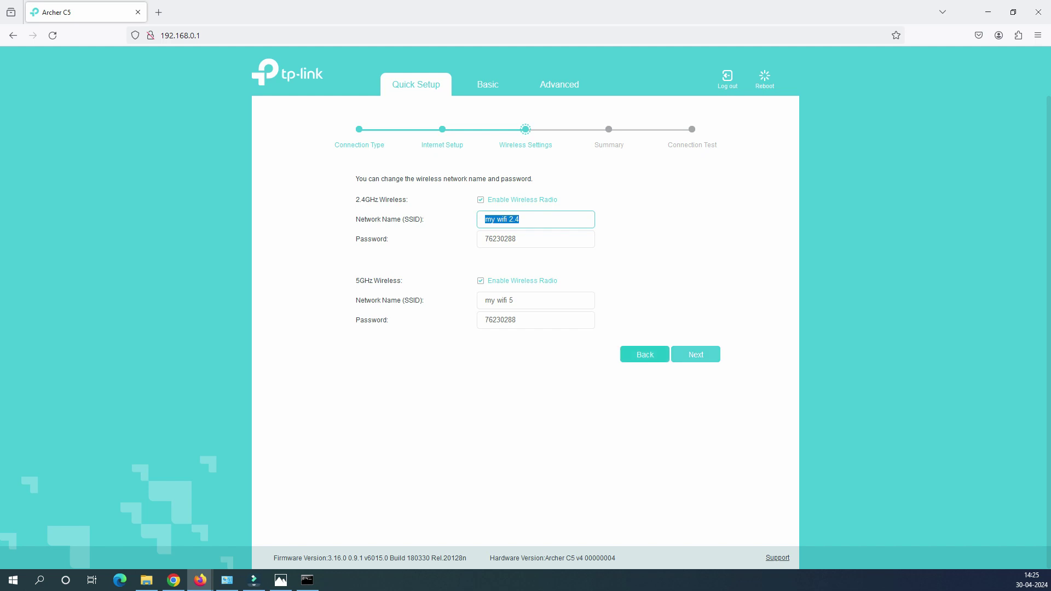
Go back and forward to restore TP-Link_59FA and TP-Link_59FA_5G, then reach the Summary
click(645, 354)
click(696, 219)
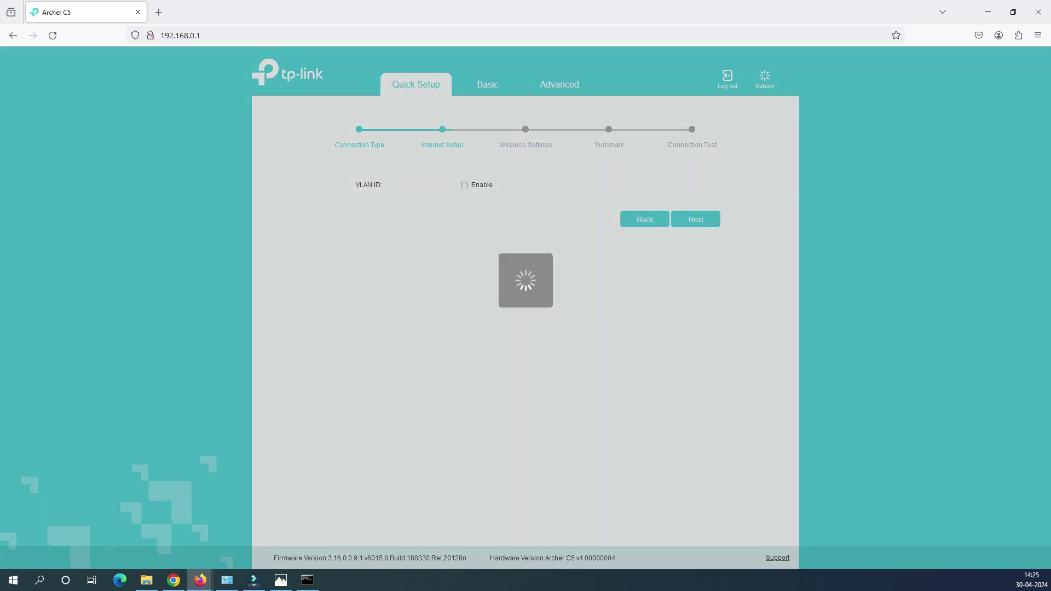
triple_click(536, 300)
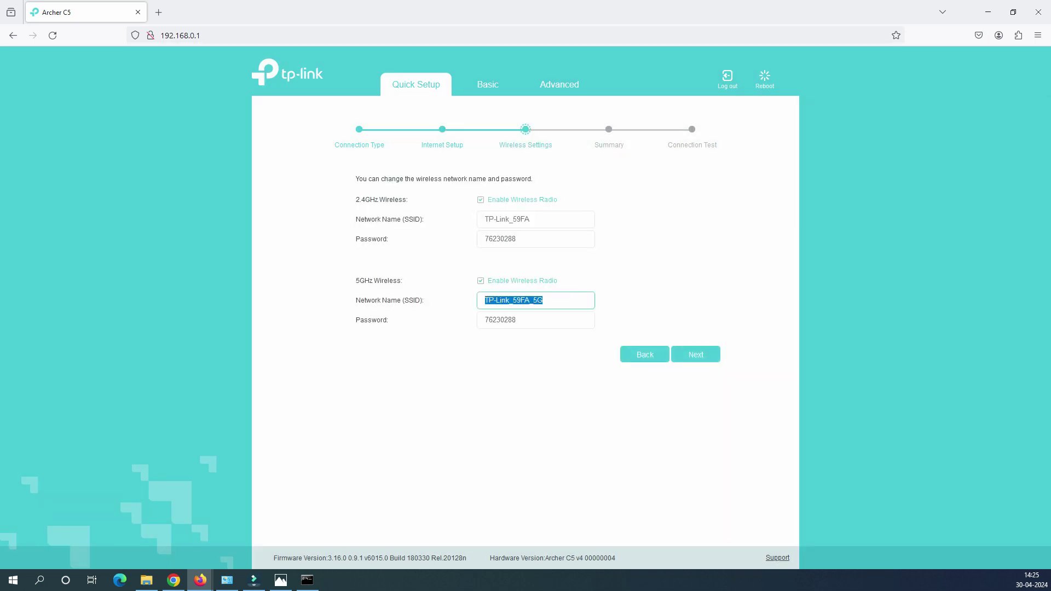
click(696, 354)
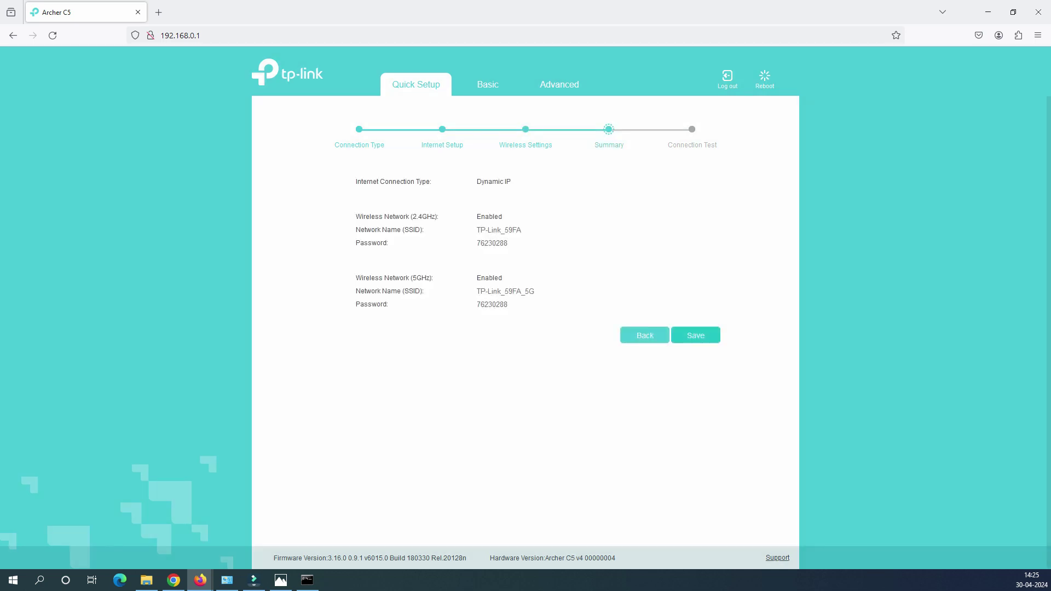
Save the Quick Setup settings and run 'ping 1 8.8.8.8' in Command Prompt while they apply
click(696, 336)
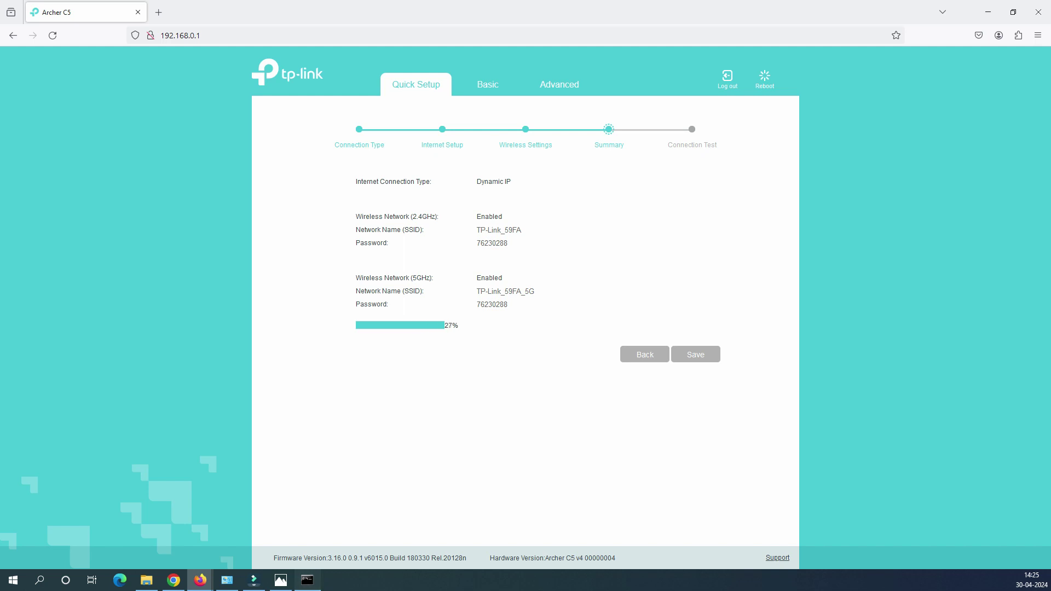
click(308, 580)
click(530, 383)
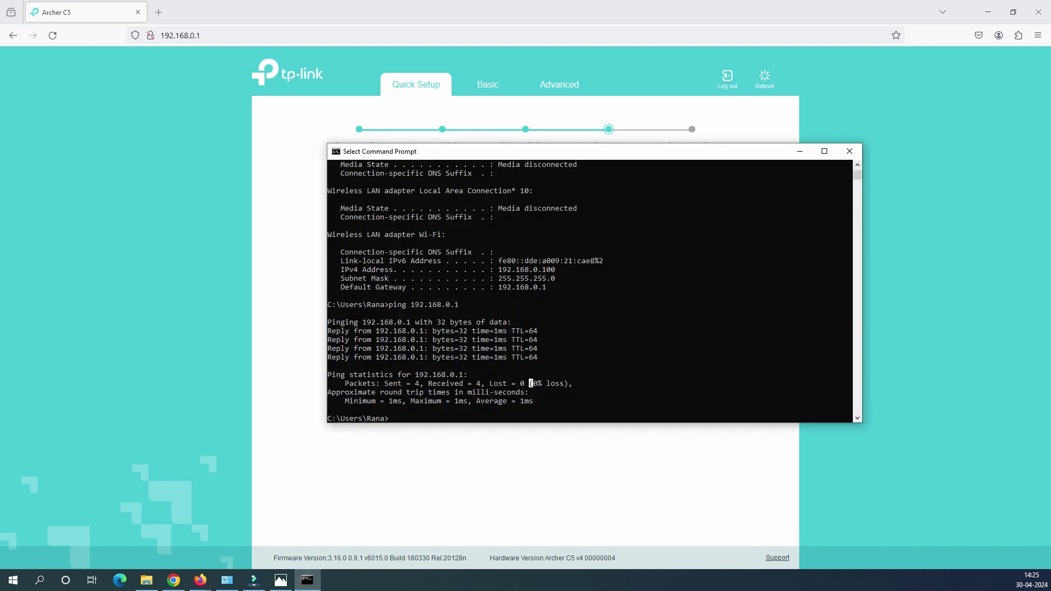
text(ping)
text( 1)
text( 8.8.8.8)
key(Return)
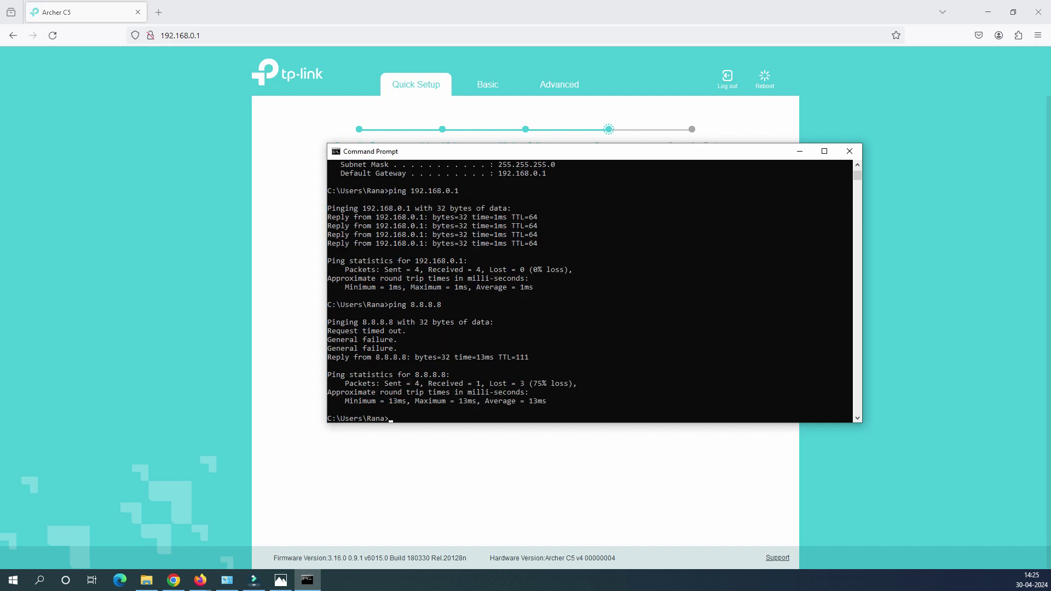
key(alt+Tab)
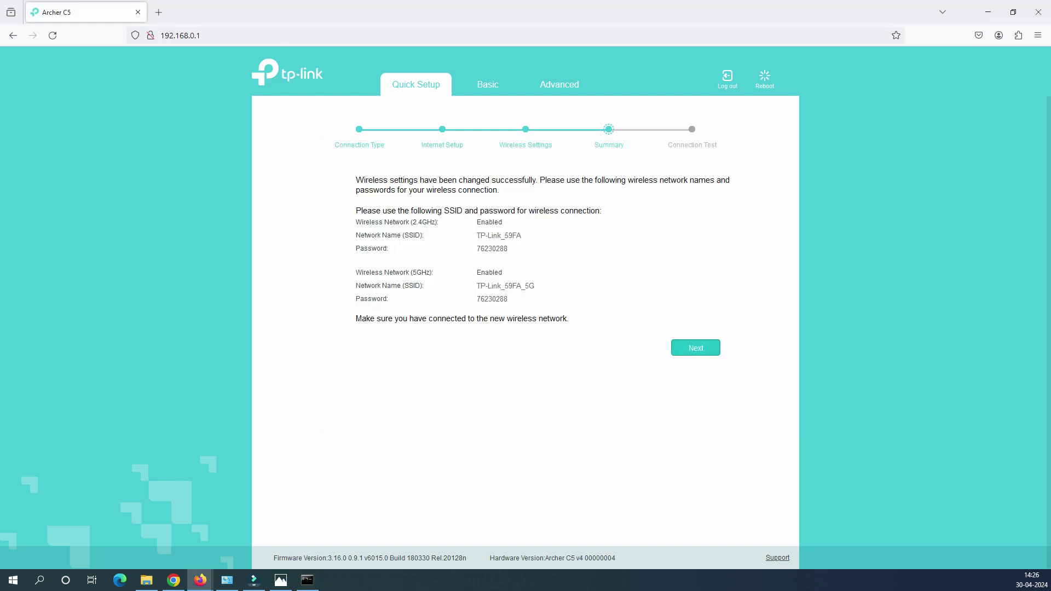
Finish Quick Setup and highlight Network Map's Connected status, IP 192.168.29.184 and gateway 192.168.29.1
click(696, 348)
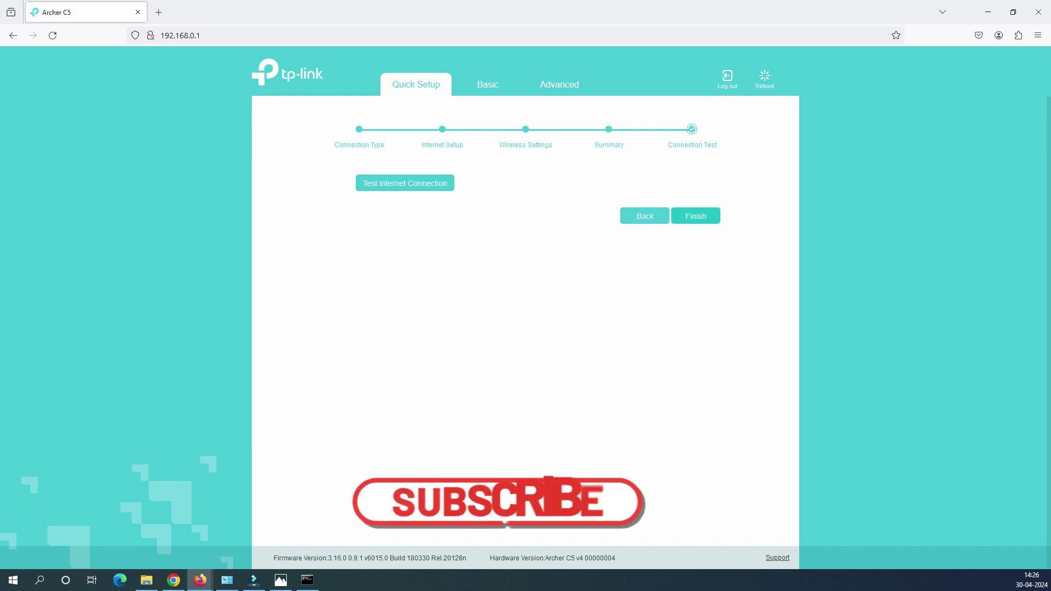
click(695, 215)
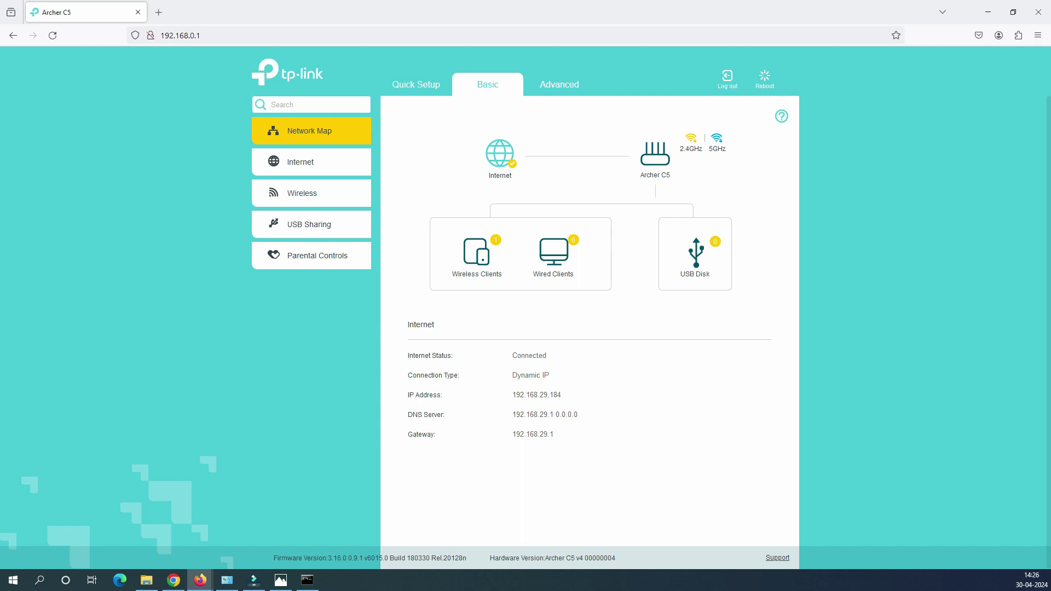
triple_click(429, 355)
drag(412, 375, 460, 375)
triple_click(425, 395)
mouse_move(561, 395)
mouse_down()
mouse_move(513, 395)
mouse_move(562, 394)
mouse_up()
click(562, 395)
triple_click(558, 395)
triple_click(427, 415)
drag(553, 434, 513, 434)
click(513, 434)
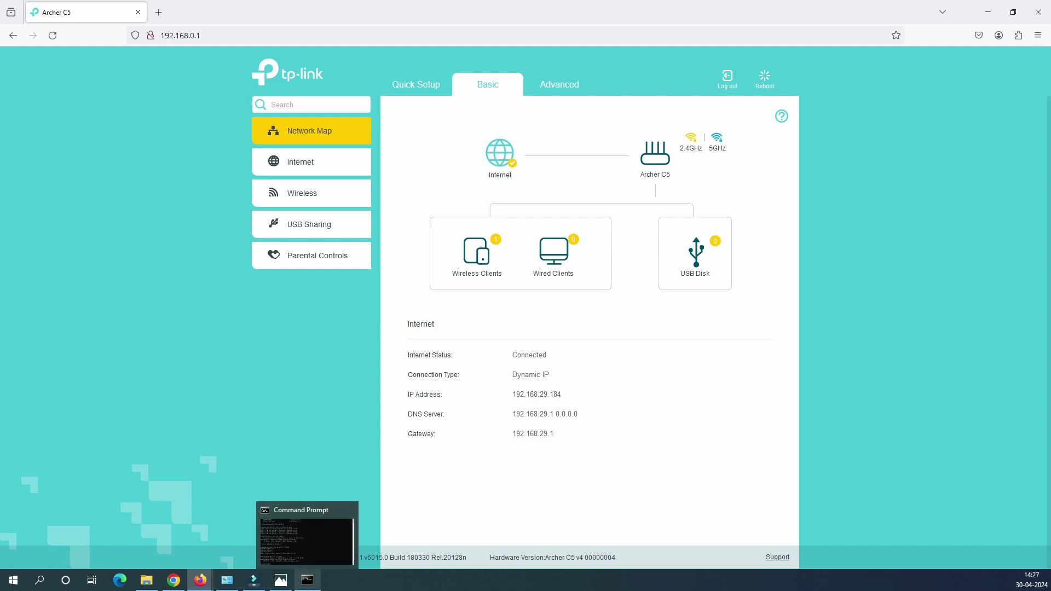
Rerun the ping to 8.8.8.8, highlight the two reply lines, then minimize the console
click(307, 580)
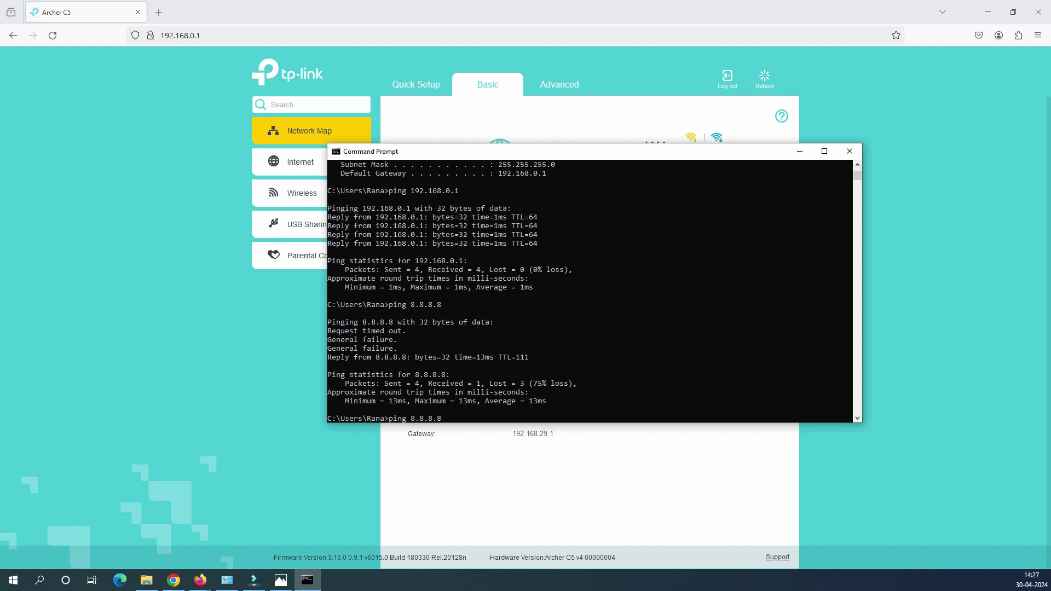
key(Return)
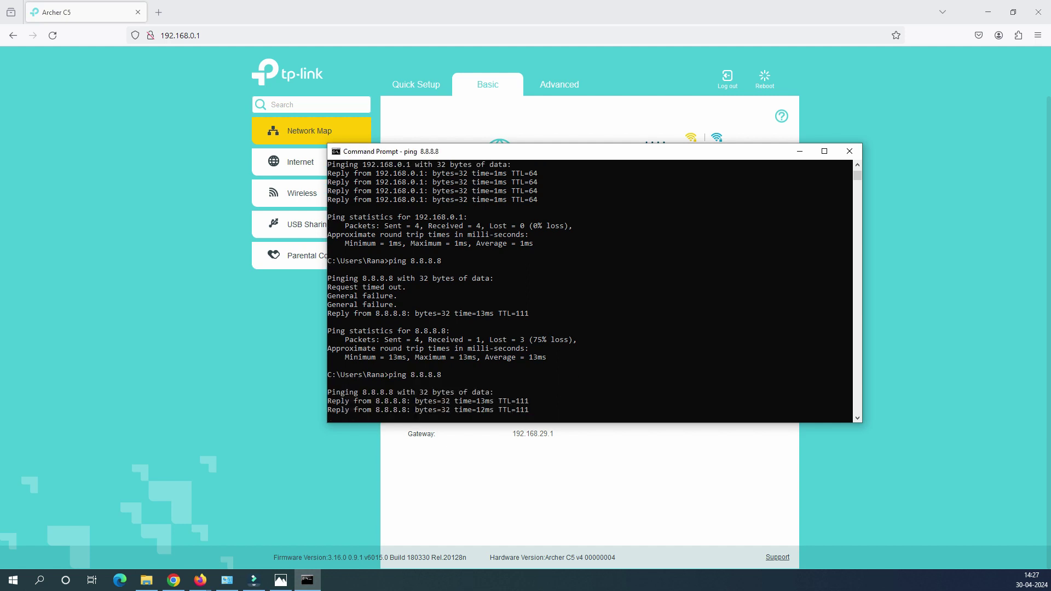
click(452, 375)
drag(327, 398, 534, 411)
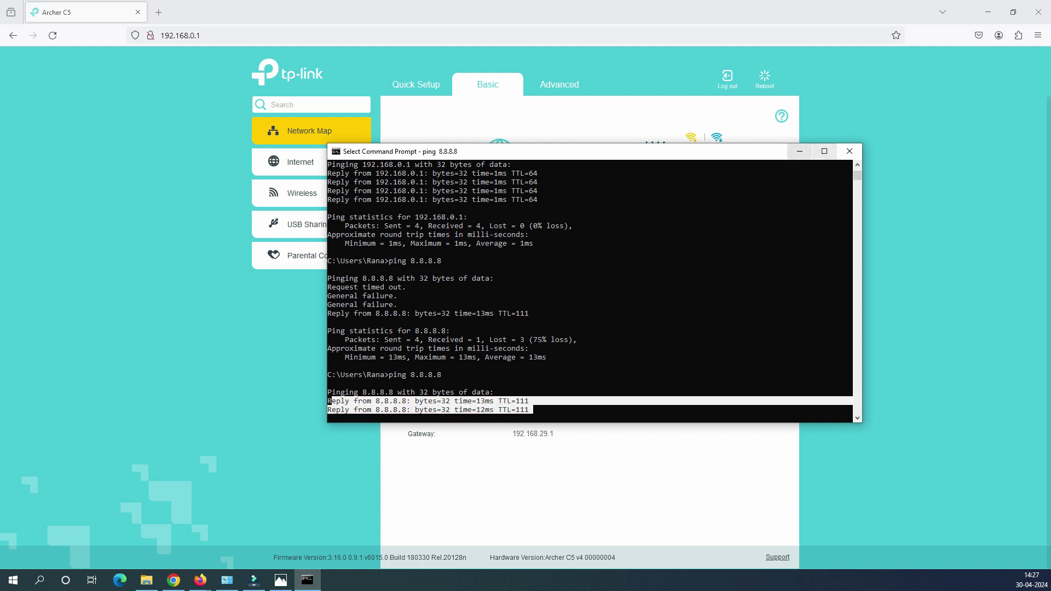
click(800, 151)
Run Google's speedtest in a new tab (105.8 Mbps down, 126.1 Mbps up), then return to the router tab
key(ctrl+t)
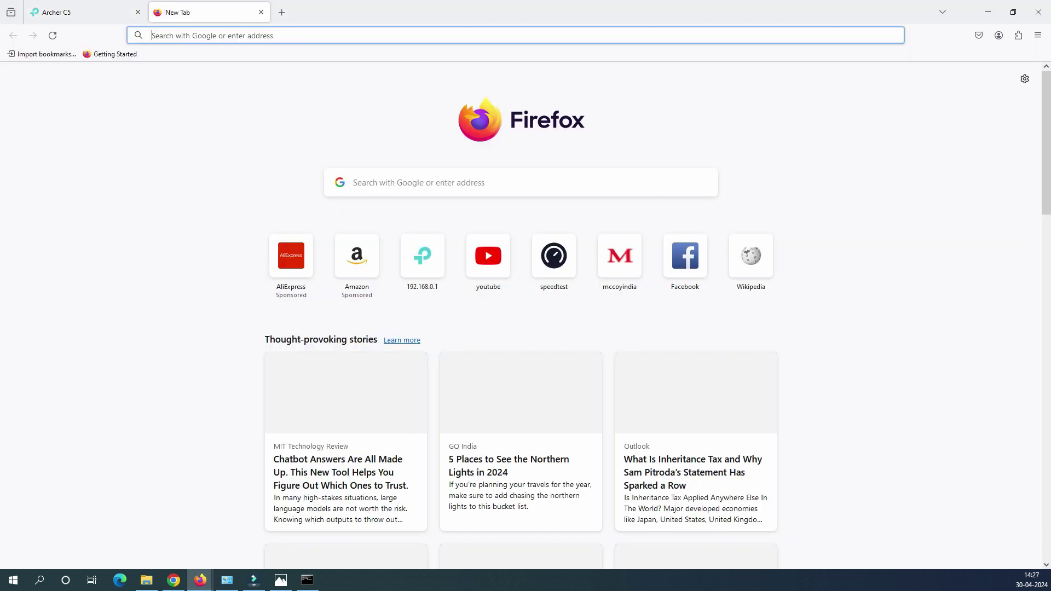
key(Down)
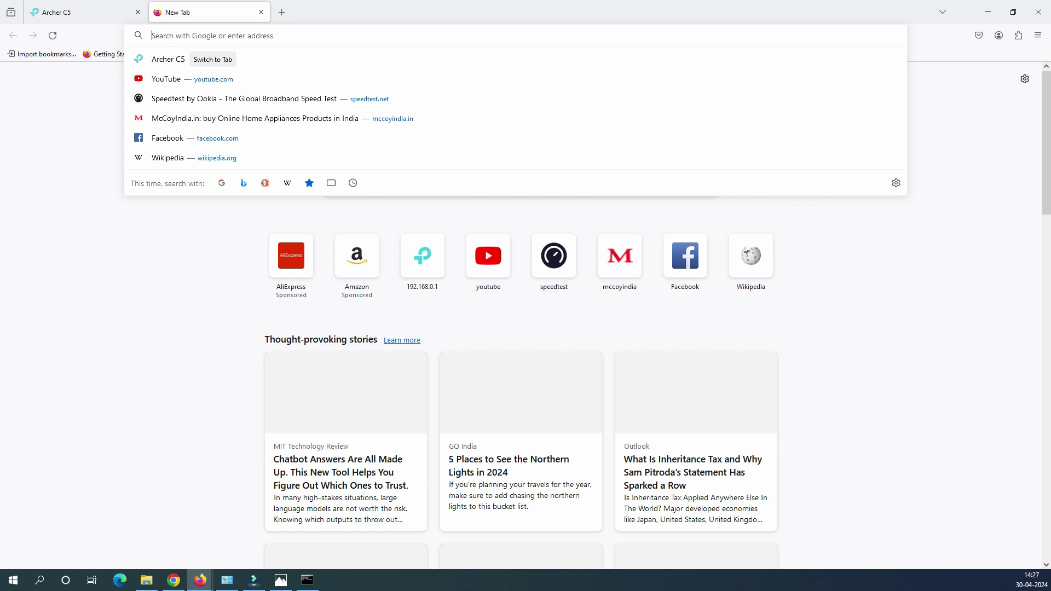
text(spee)
key(Down)
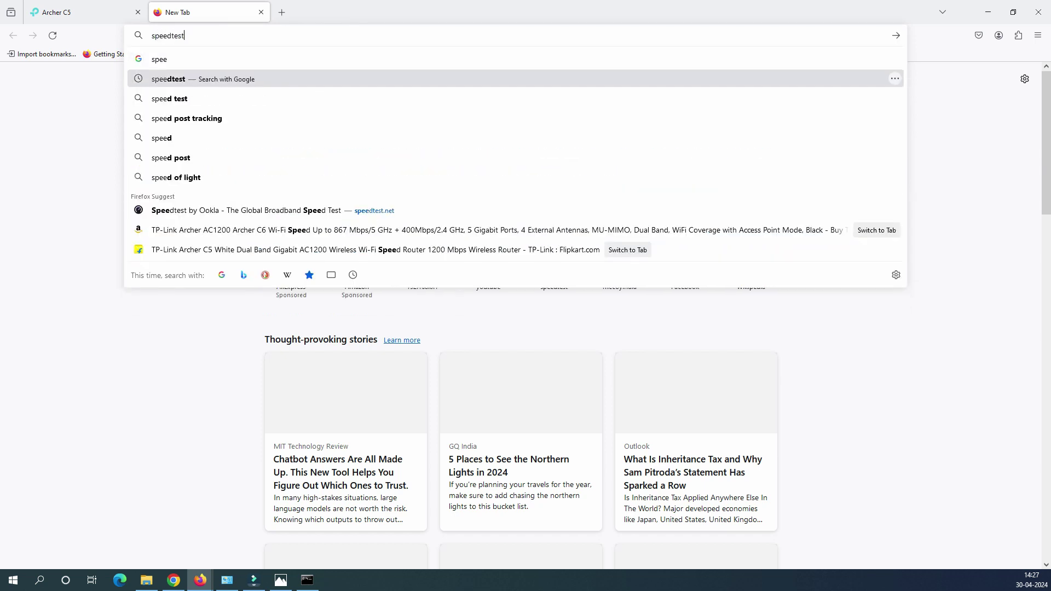
key(Return)
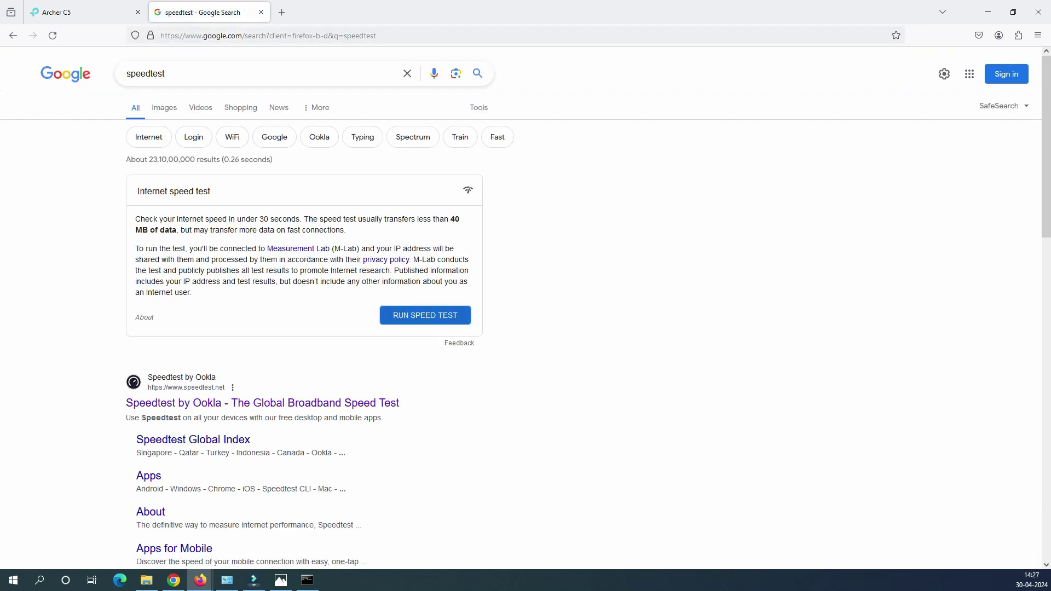
key(Return)
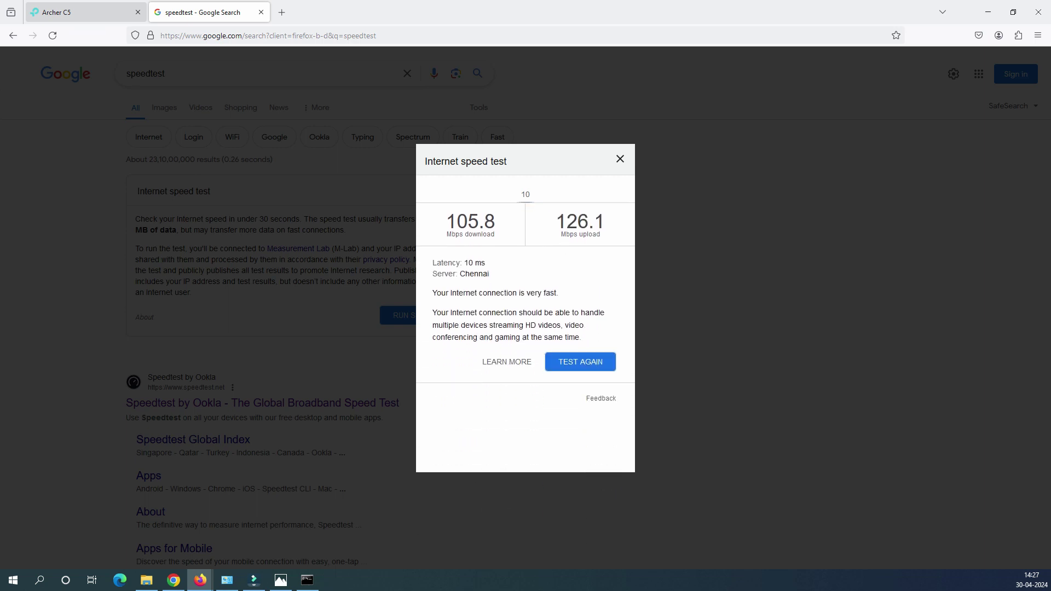
click(71, 13)
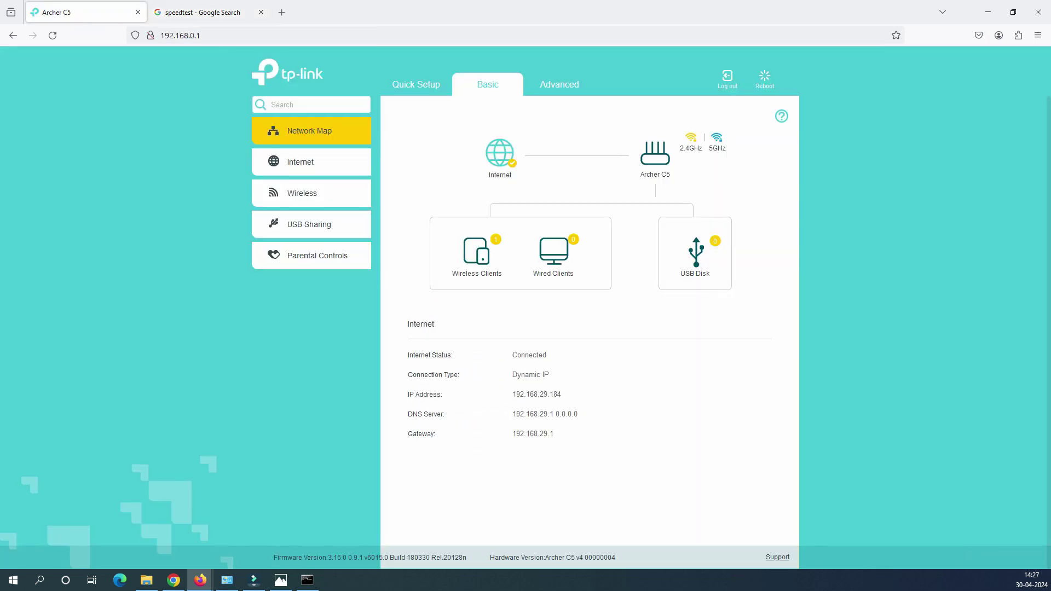
Show the demo1.jpg rear-panel photo and circle the blue port, labelling it WAN in pink
click(281, 579)
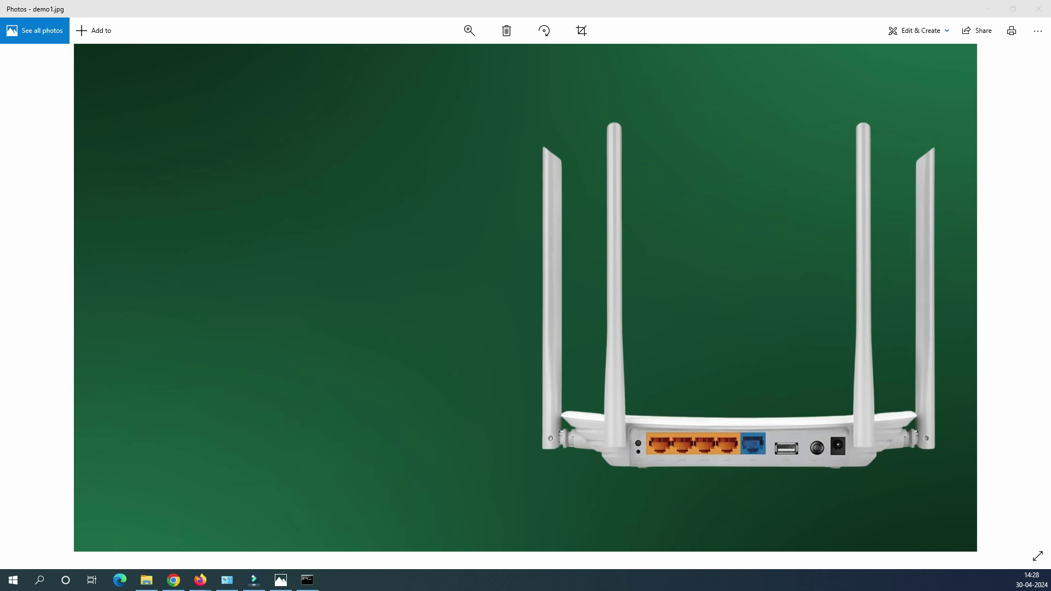
mouse_move(726, 396)
mouse_down()
mouse_move(784, 408)
mouse_move(794, 382)
mouse_move(807, 395)
mouse_move(740, 432)
mouse_move(748, 460)
mouse_move(756, 425)
mouse_up()
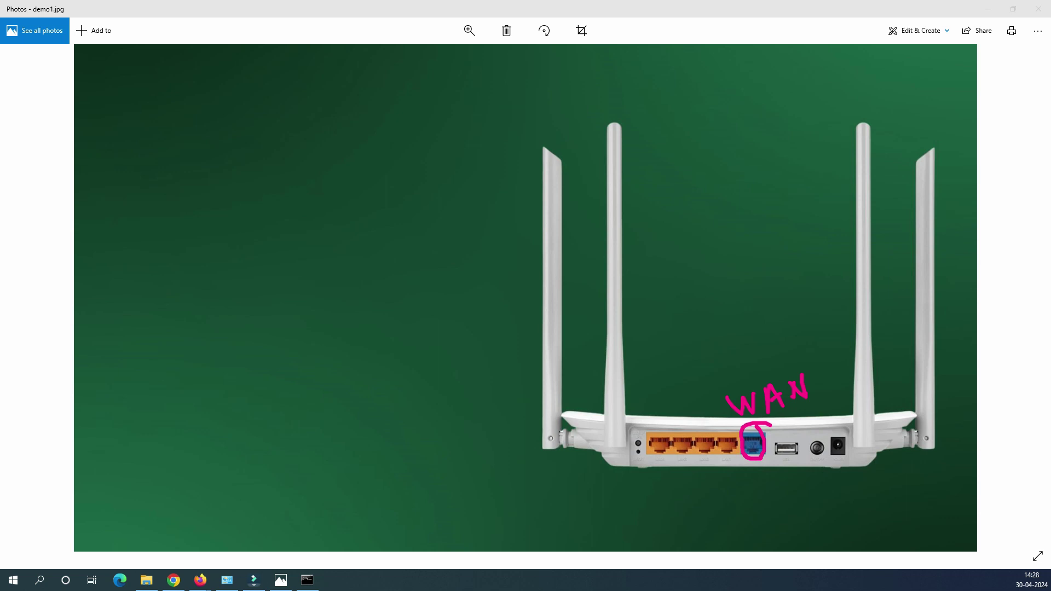
Close the photo, stop the running ping with Ctrl+C and run ipconfig
click(989, 9)
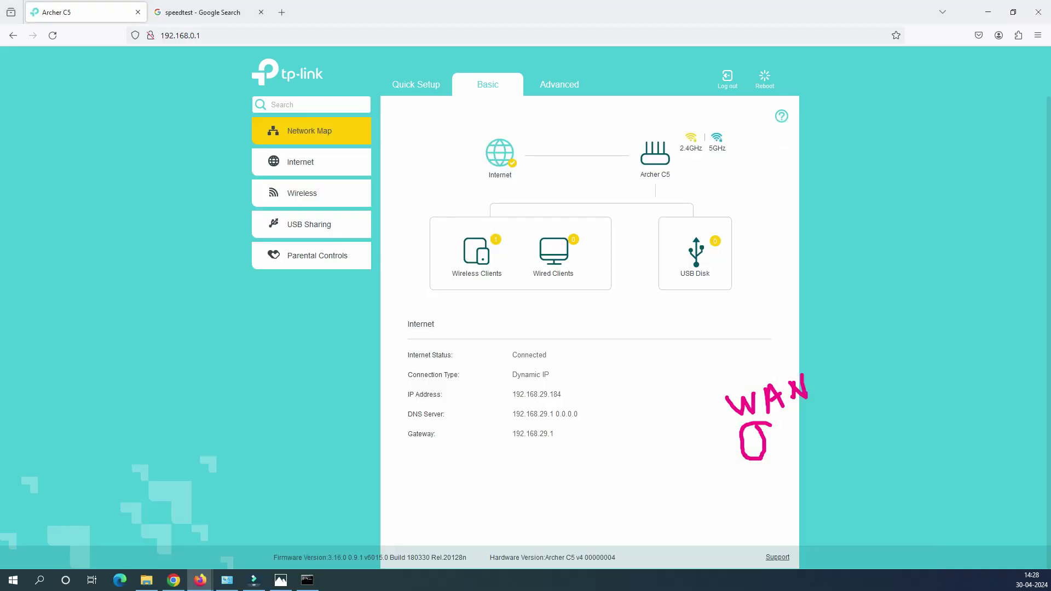
click(307, 580)
scroll(500, 296, up, 5)
scroll(500, 164, down, 10)
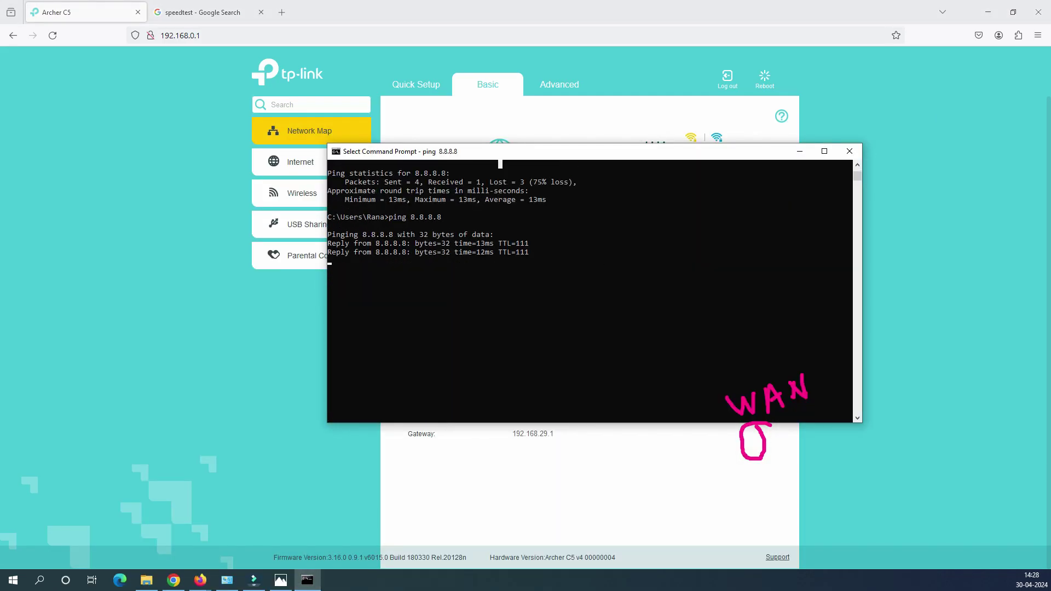
key(ctrl+c)
text(iponfig)
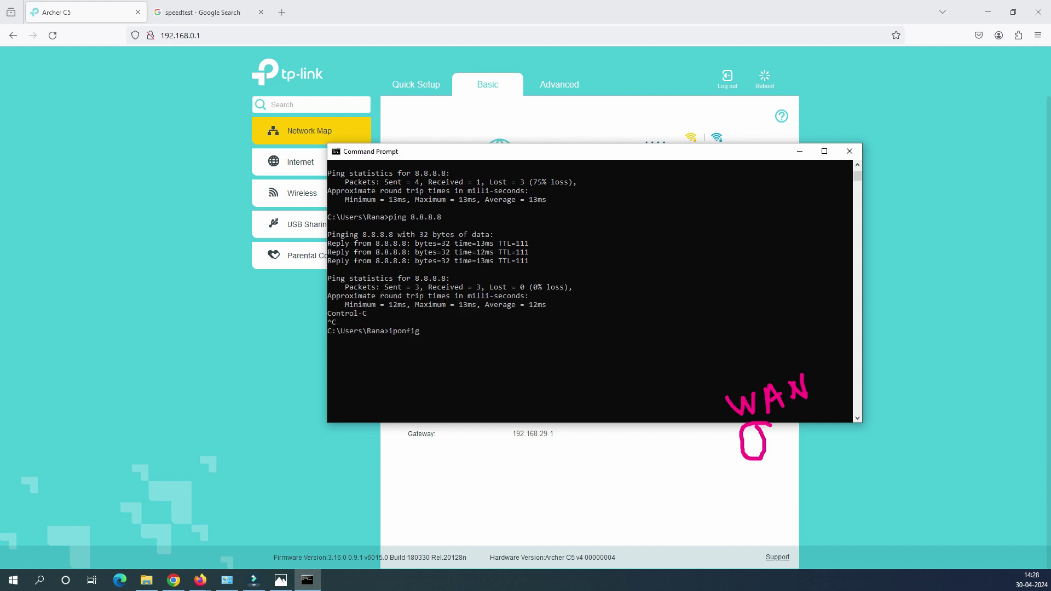
key(BackSpace)
key(BackSpace)
key(BackSpace)
key(BackSpace)
text(confifg)
key(Return)
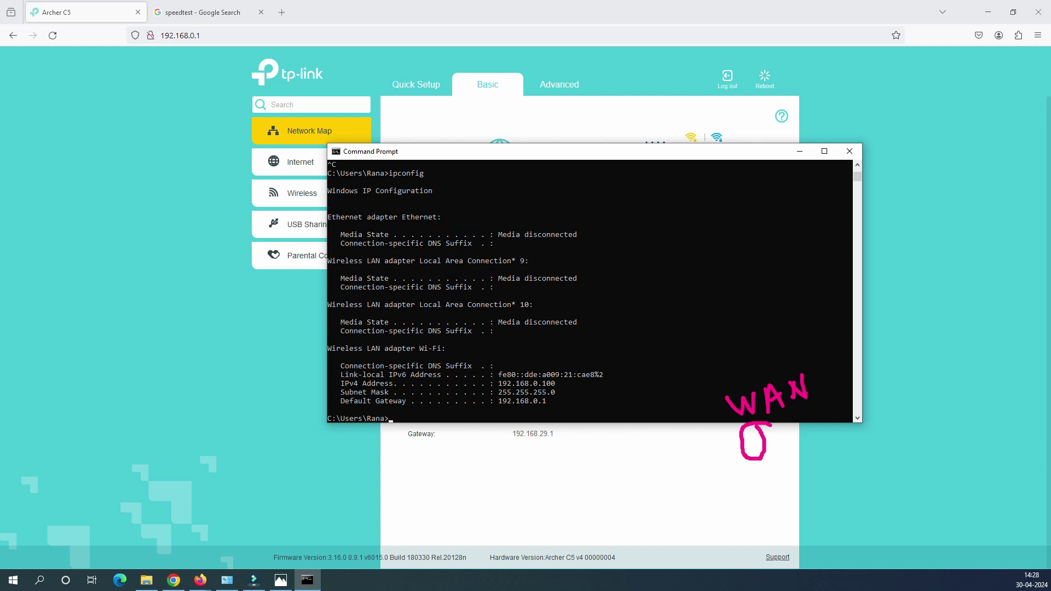
Highlight the IPv4 192.168.0.100, subnet mask and default gateway 192.168.0.1 lines
click(526, 401)
drag(341, 384, 577, 401)
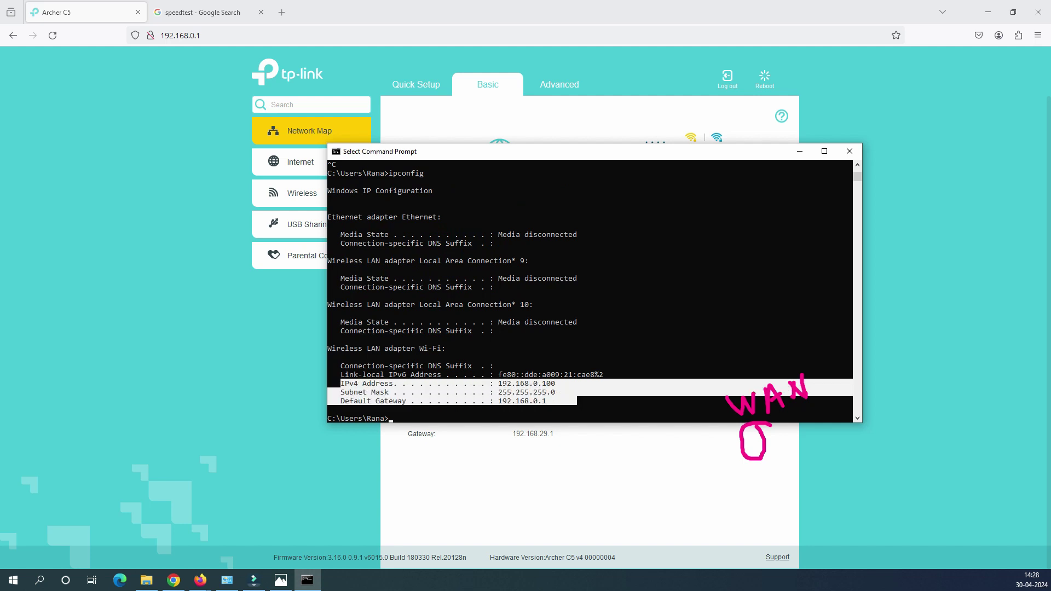
click(548, 392)
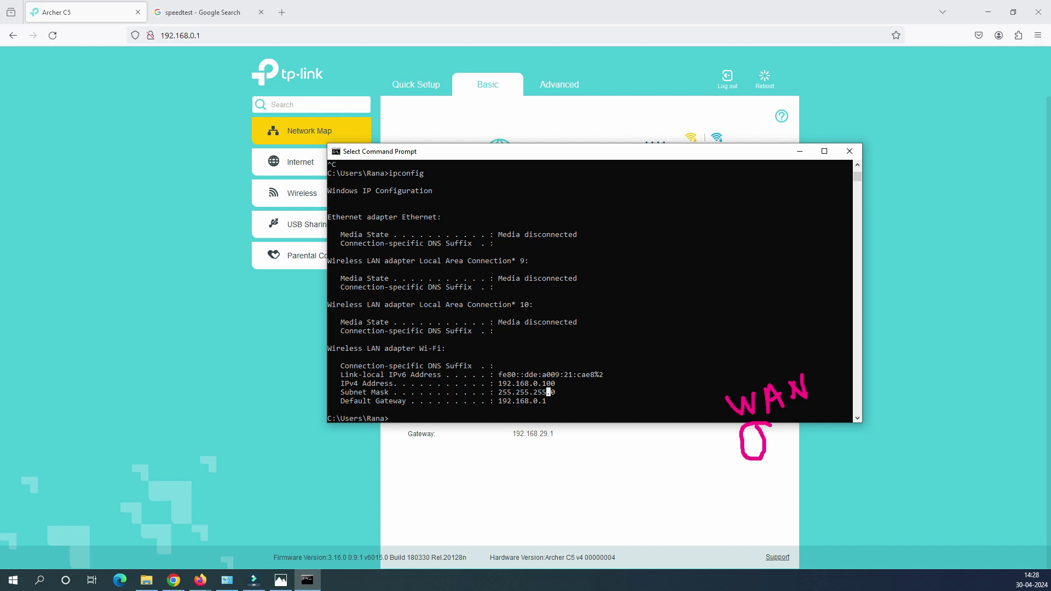
key(alt+Tab)
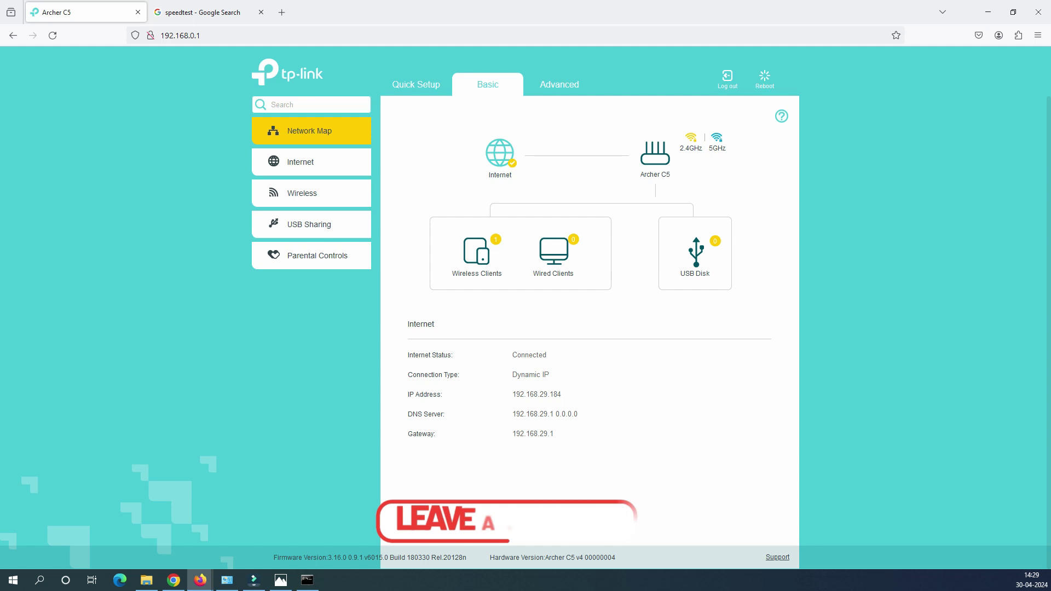